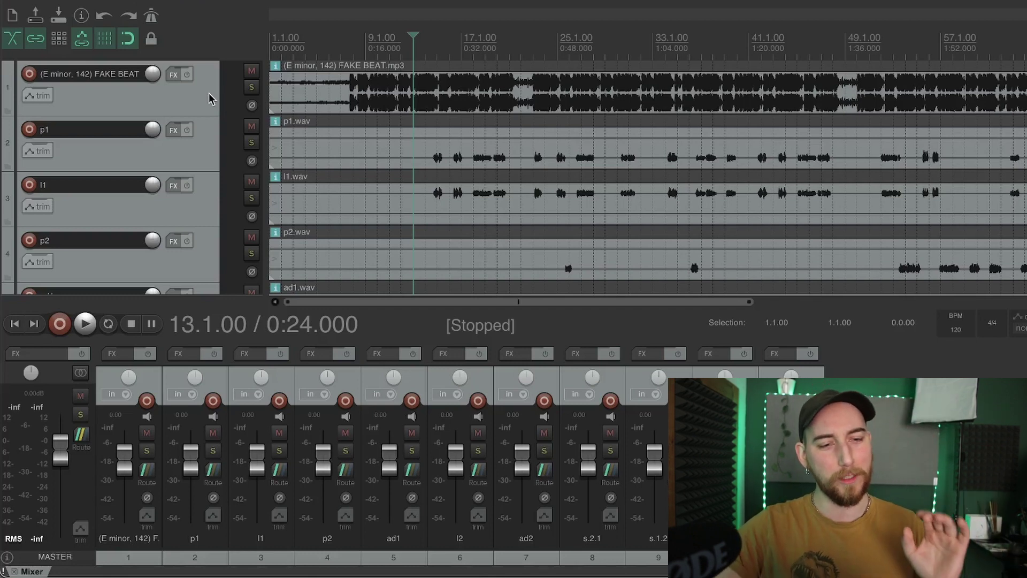
- Select all tracks, lower their volume together to -9.03 dB, and reset it to 0 dB
scroll(642, 160, down, 8)
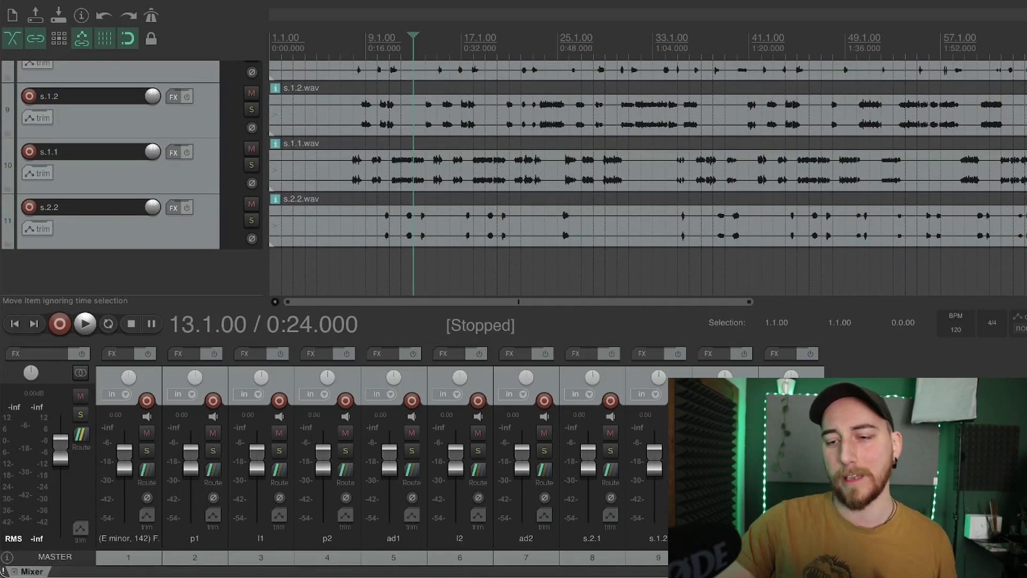
scroll(476, 170, up, 8)
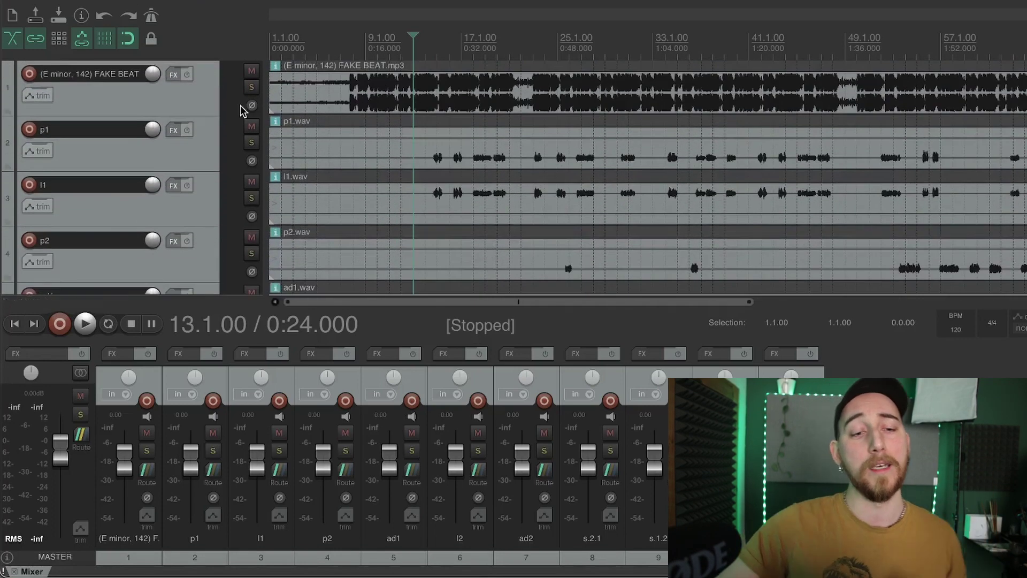
click(209, 93)
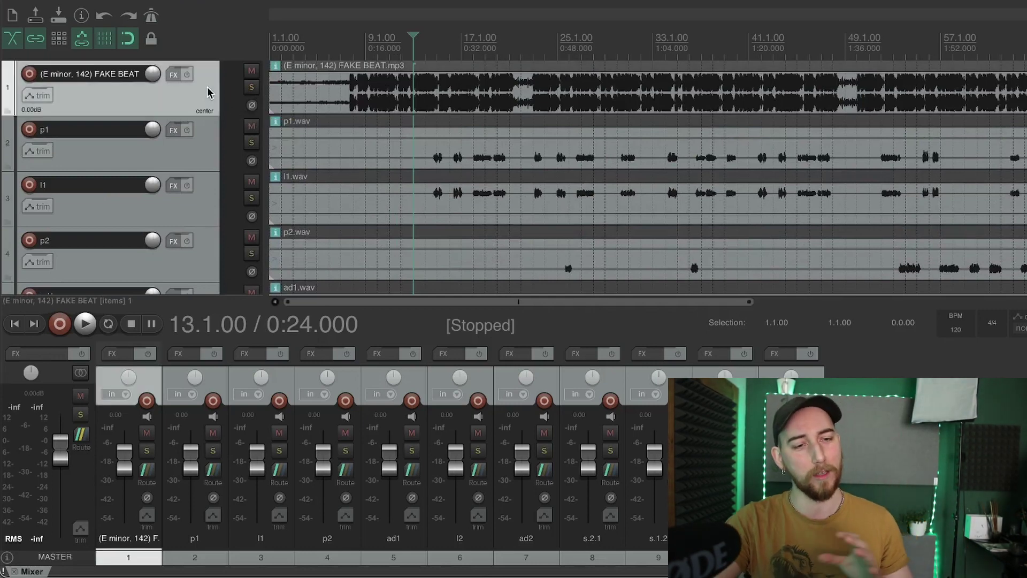
key(ctrl+a)
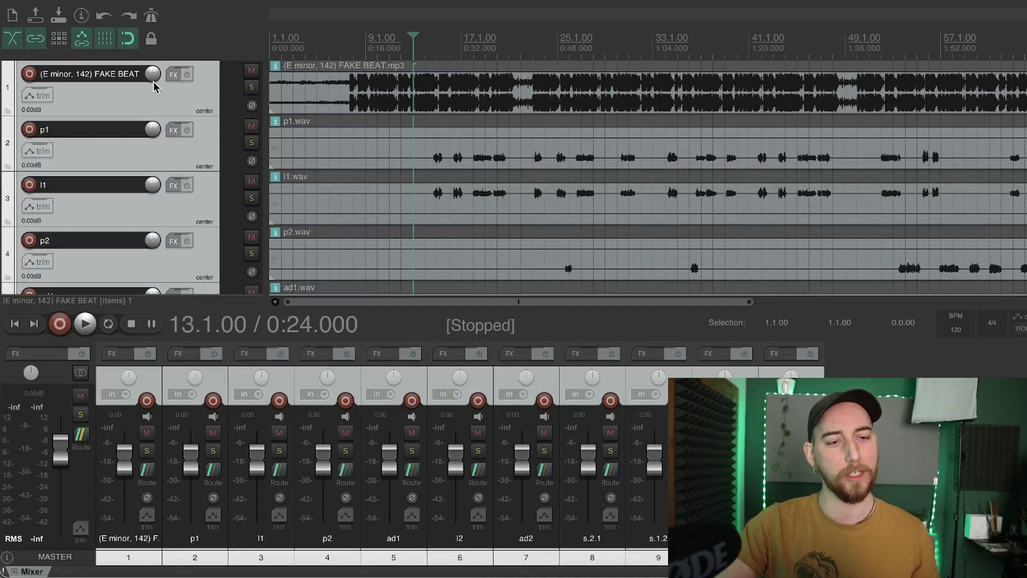
drag(154, 82, 153, 109)
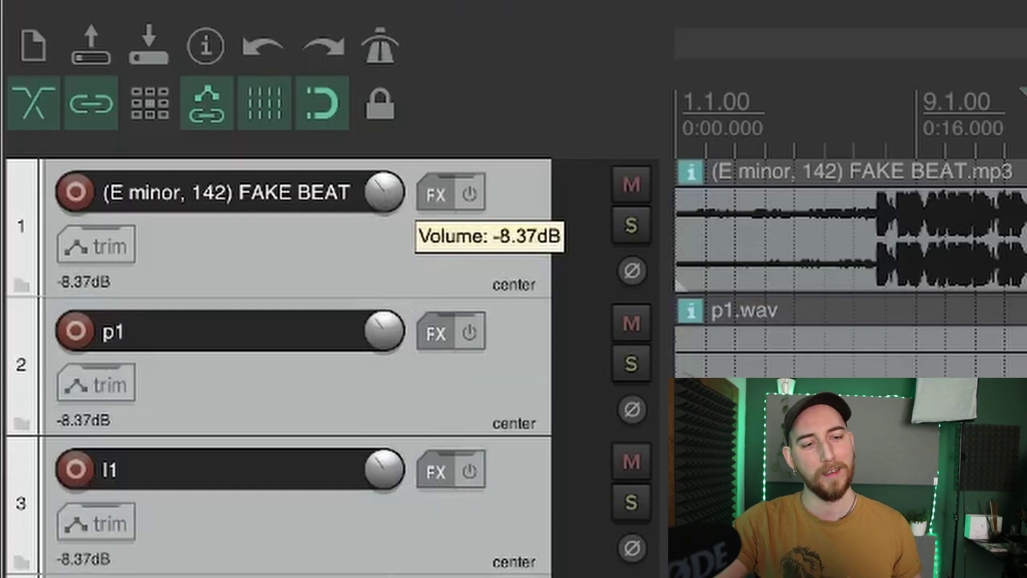
drag(384, 191, 384, 191)
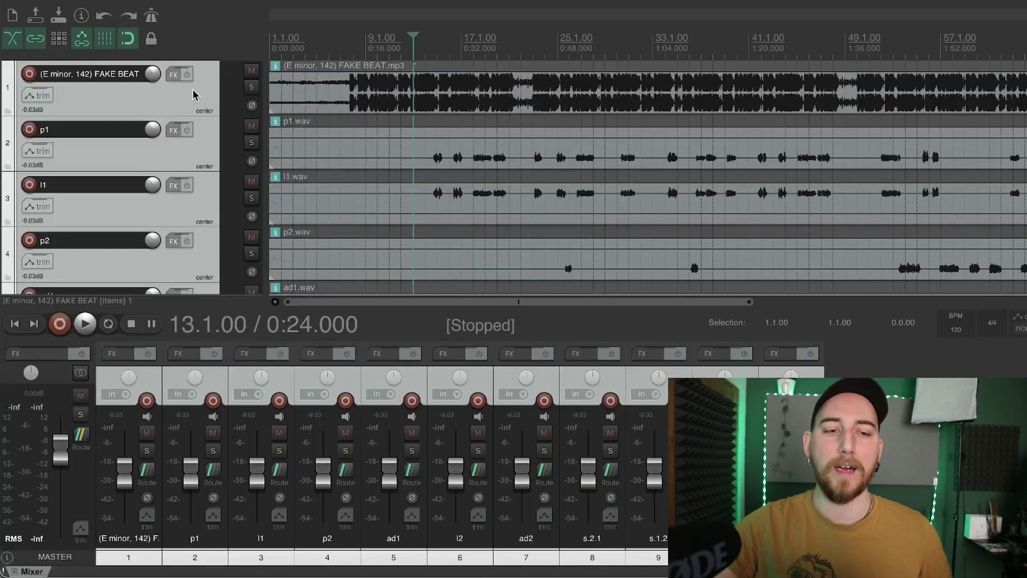
double_click(153, 73)
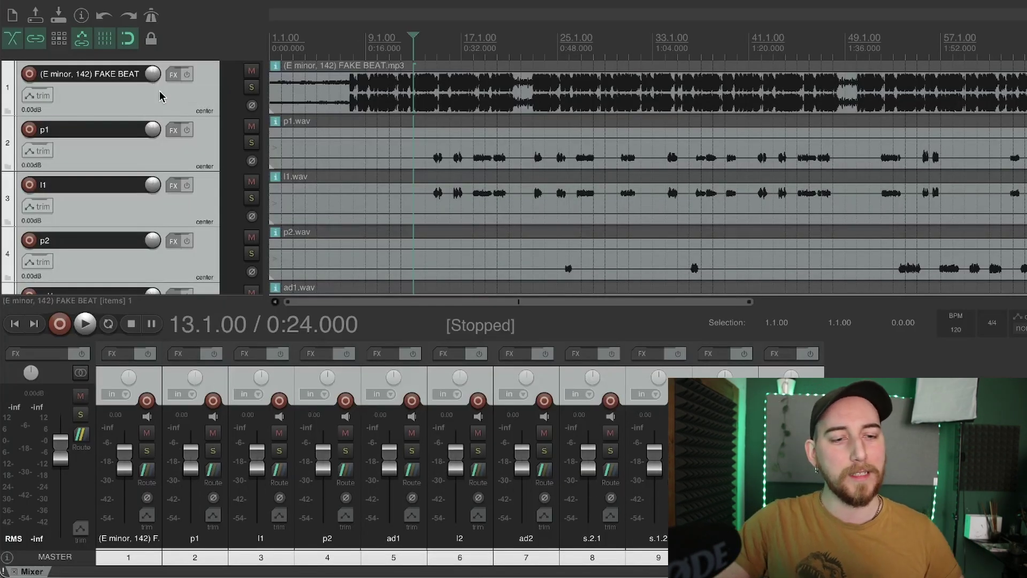
- Solo the FAKE BEAT track, play a passage from 0:24 to check its peak level, and clear the master and track peak indicators
click(198, 96)
click(252, 87)
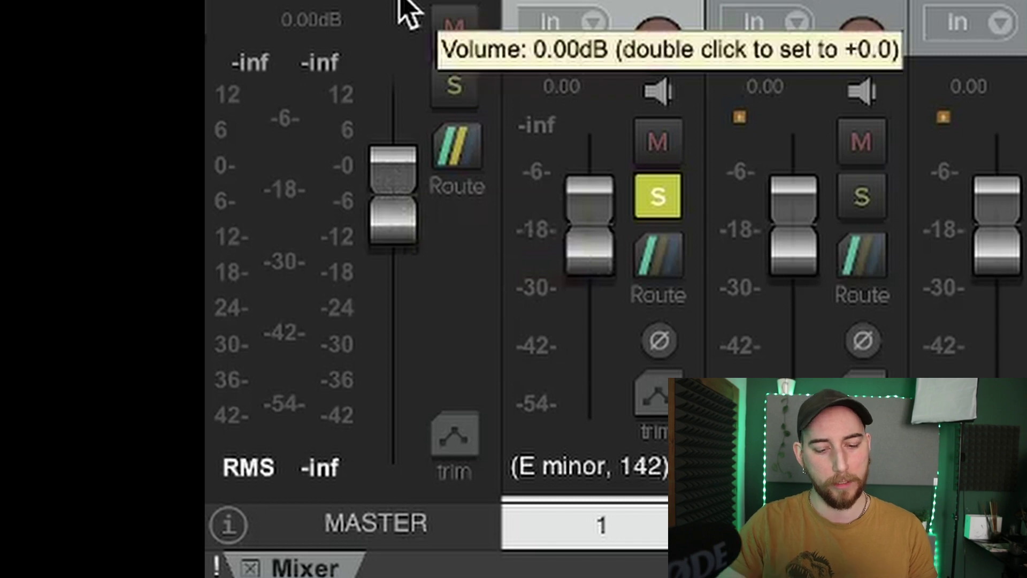
key(space)
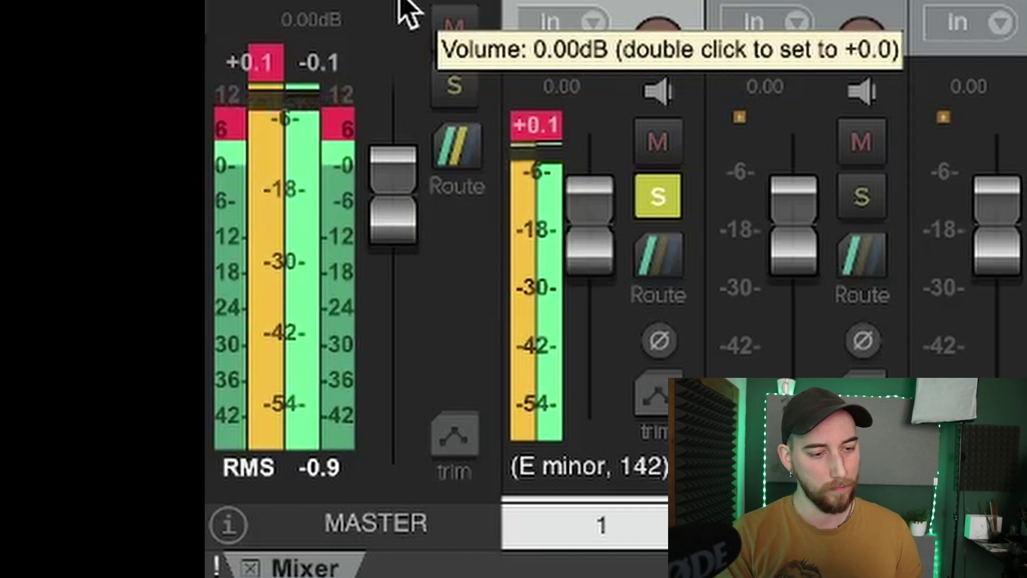
key(space)
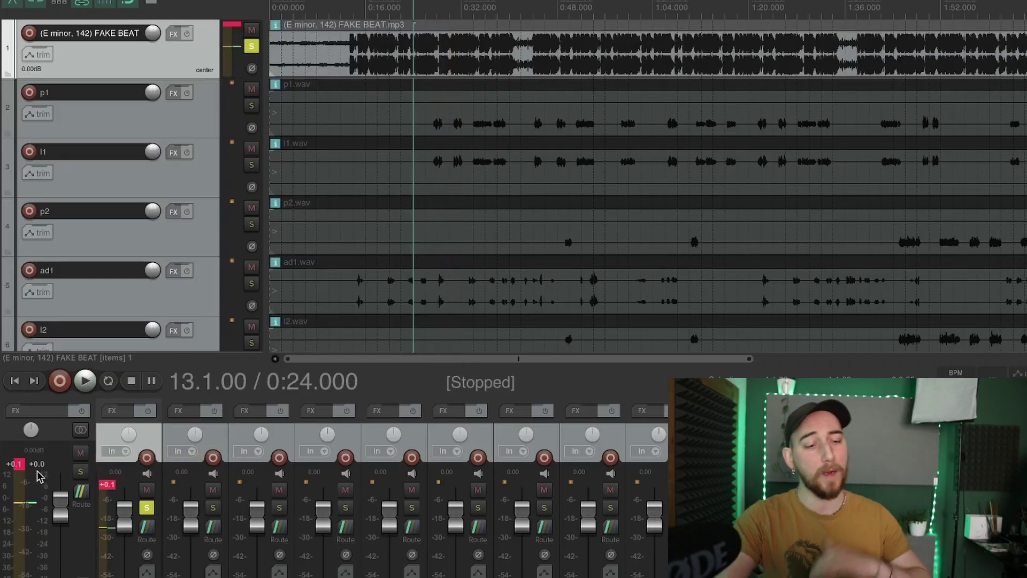
click(23, 465)
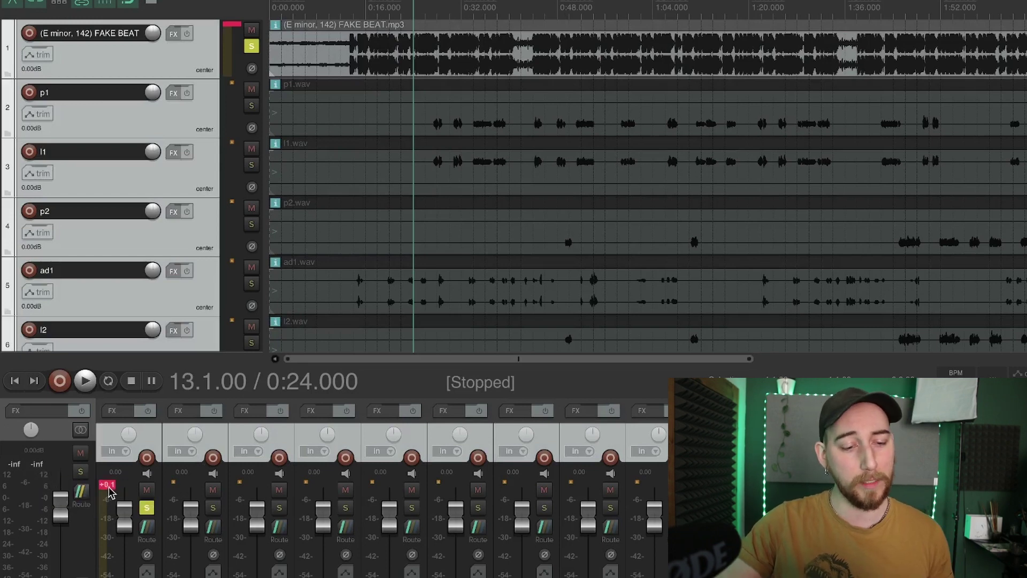
click(110, 491)
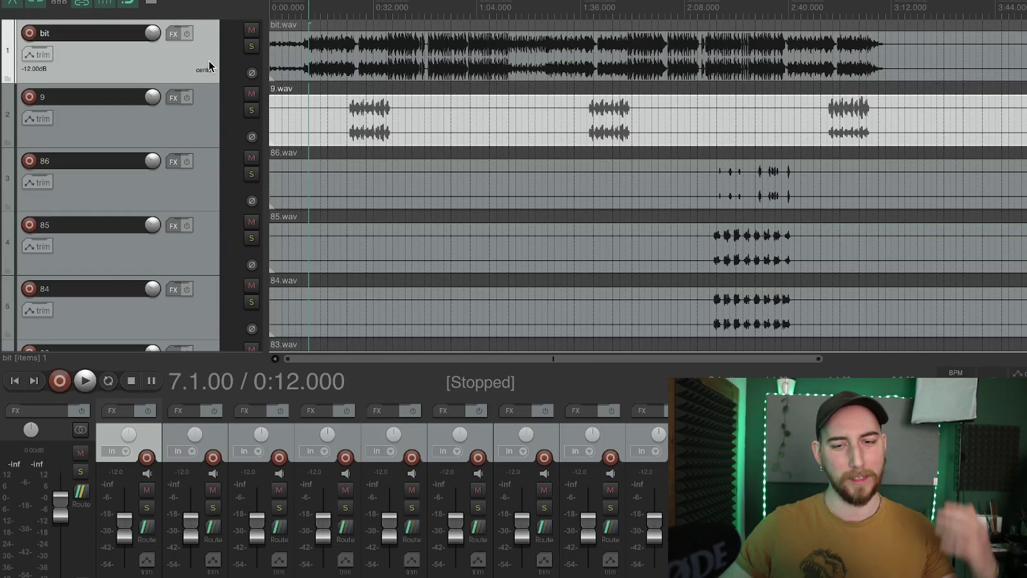
- Examine the ungrouped numbered vocal tracks below the bit track in the unorganised project
scroll(204, 94, down, 20)
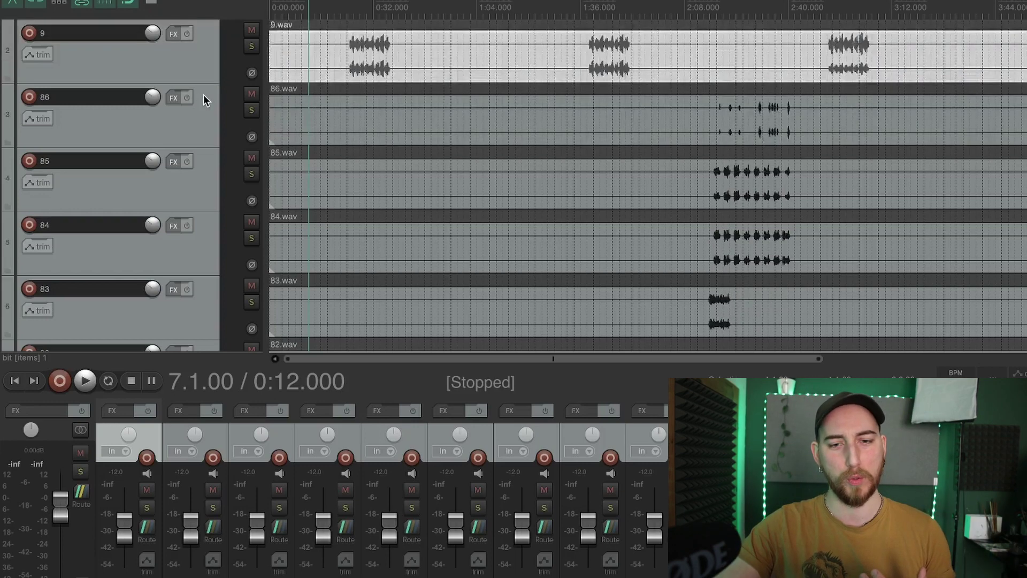
scroll(203, 94, down, 20)
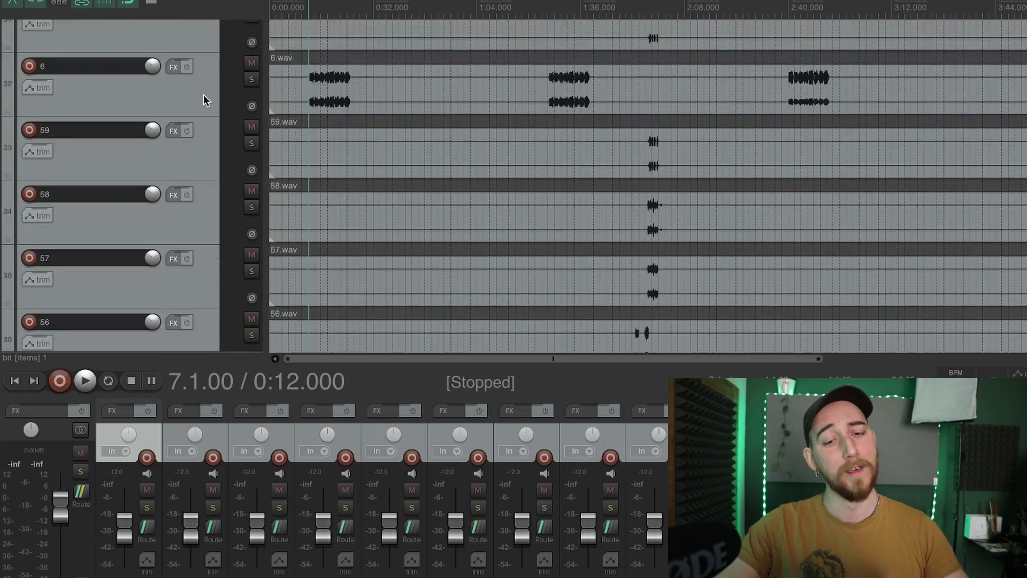
scroll(204, 94, down, 5)
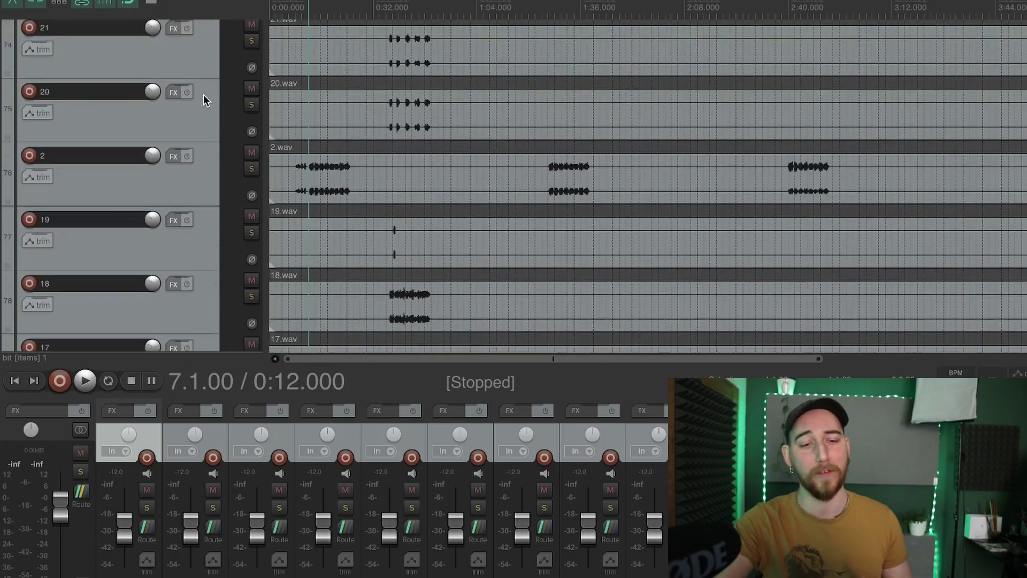
scroll(202, 94, up, 20)
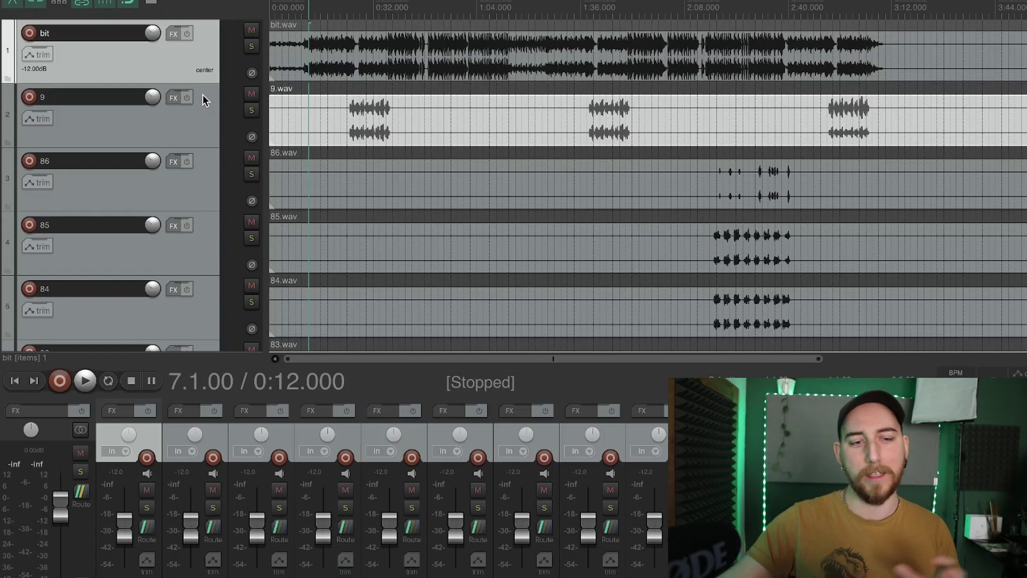
scroll(213, 98, down, 15)
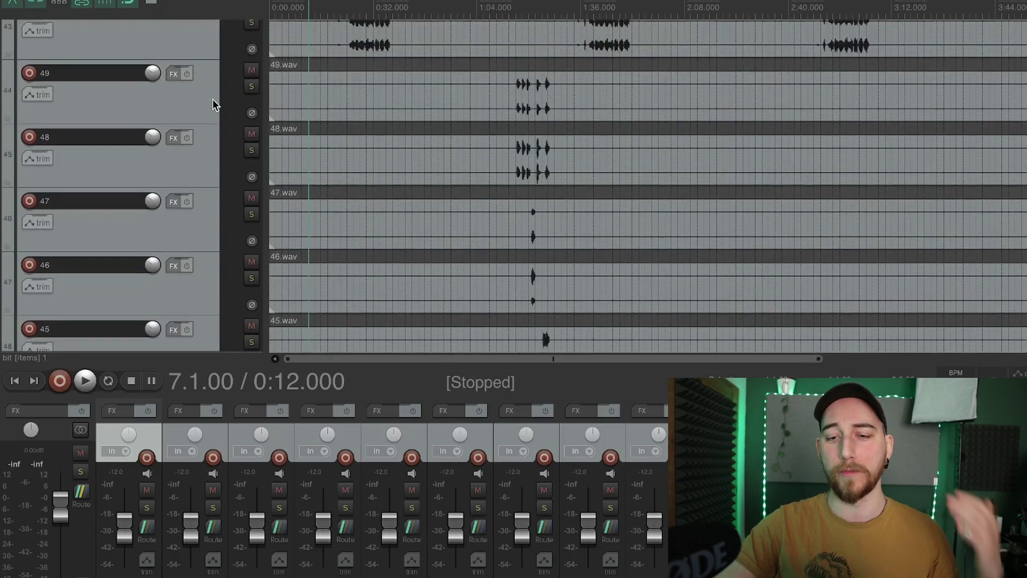
scroll(213, 99, up, 10)
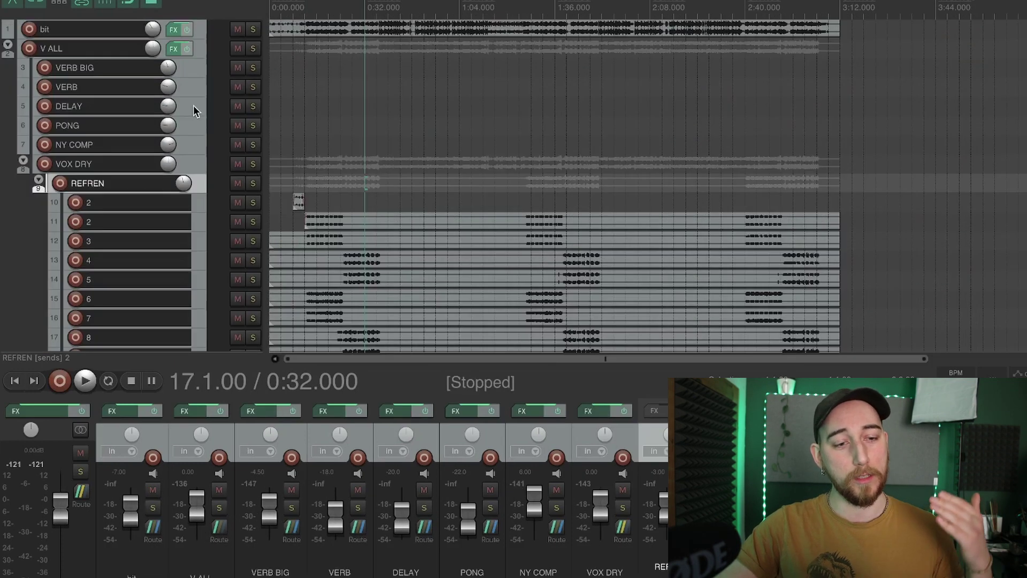
- Examine how the organised project groups its vocals into folders such as REFREN, ADLIBS, ZWROTKA, DOUBLE and PRE-CHORUS, alongside the effect tracks
scroll(194, 106, down, 10)
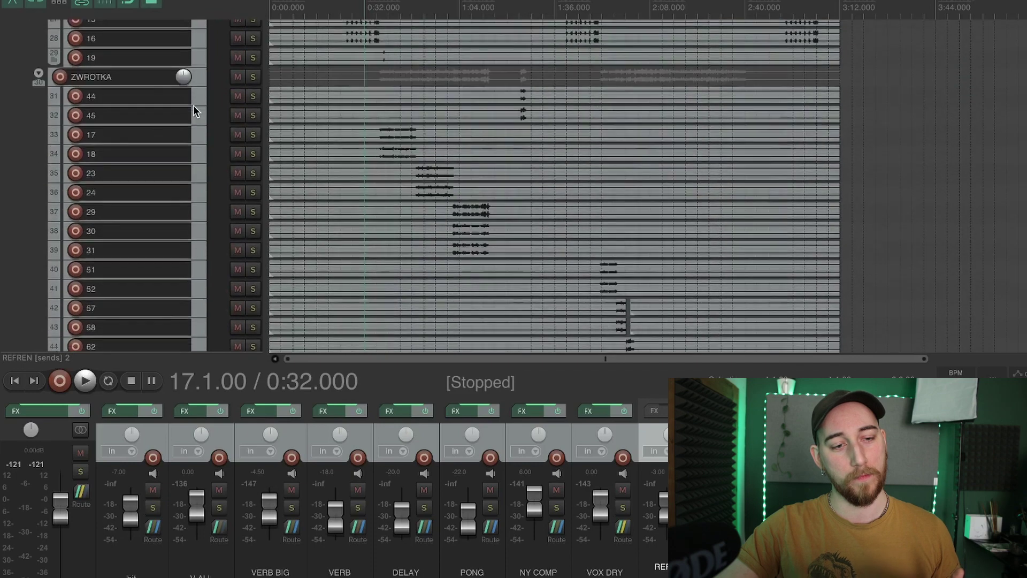
scroll(194, 106, down, 15)
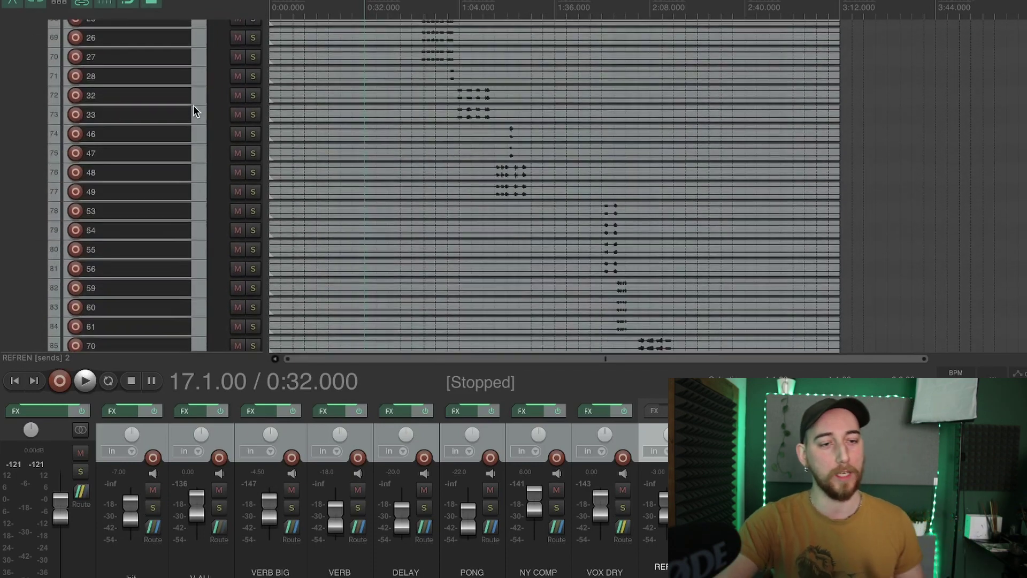
scroll(194, 105, down, 7)
scroll(150, 155, up, 3)
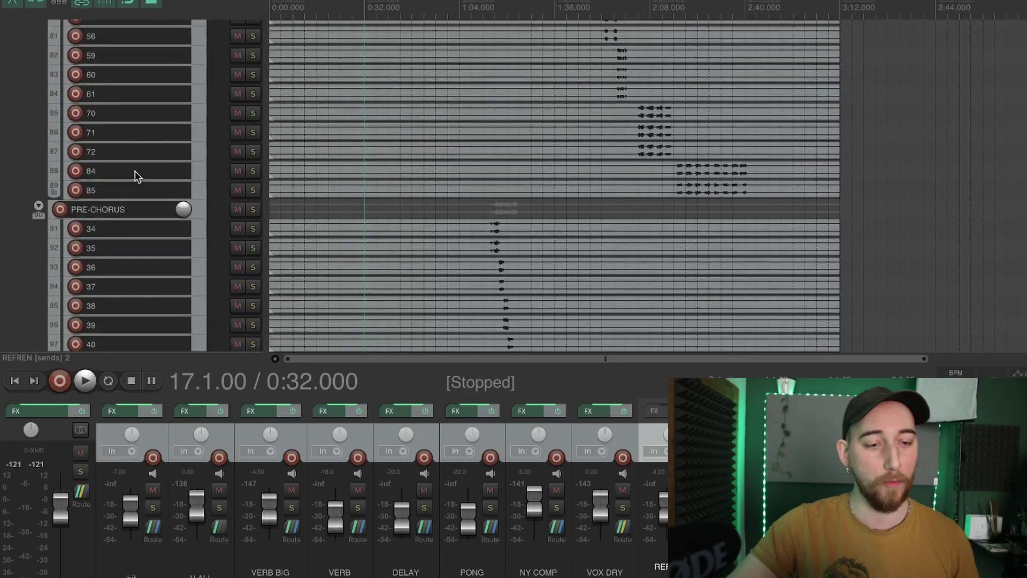
scroll(99, 207, up, 8)
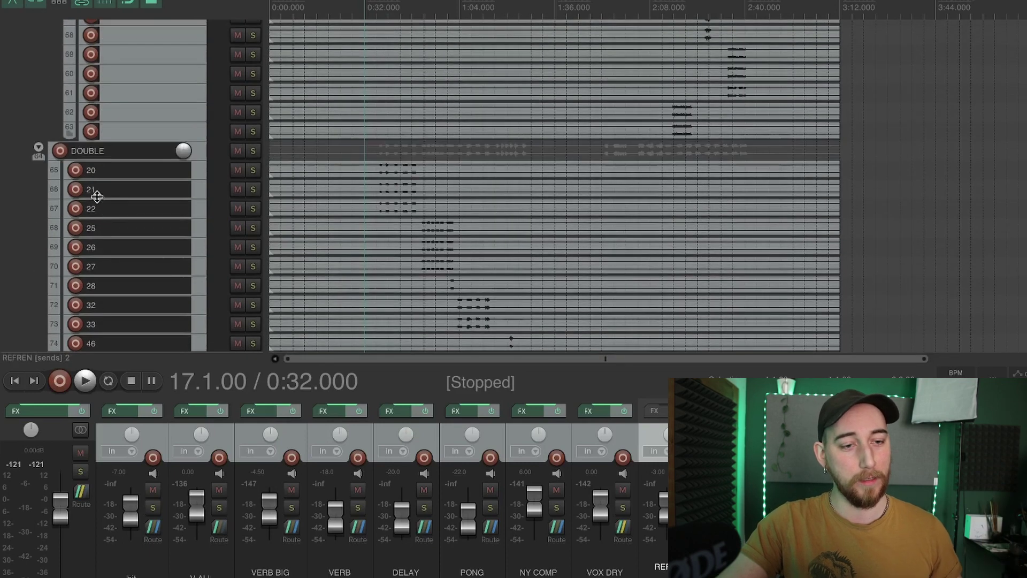
scroll(97, 196, up, 14)
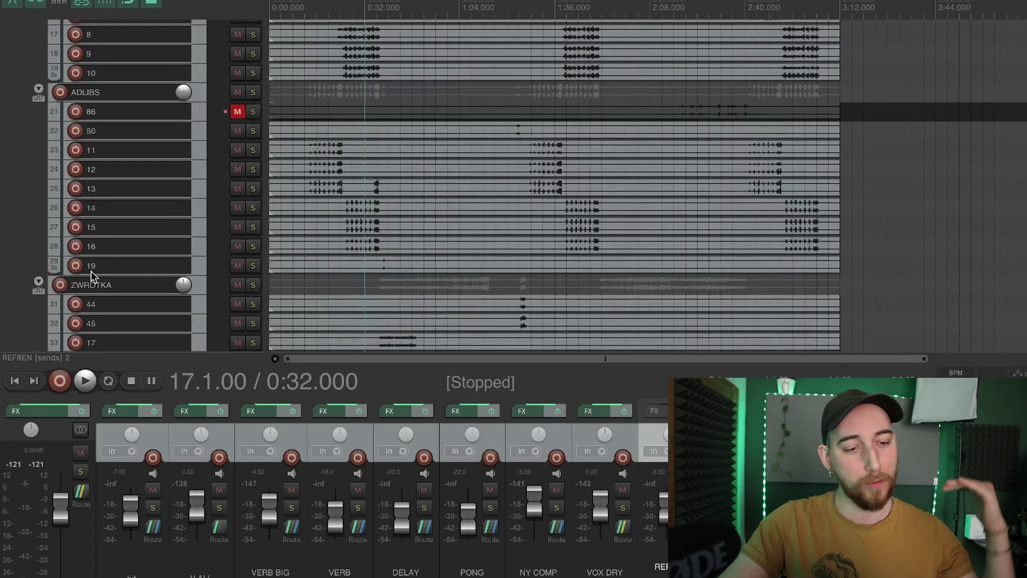
scroll(91, 241, up, 5)
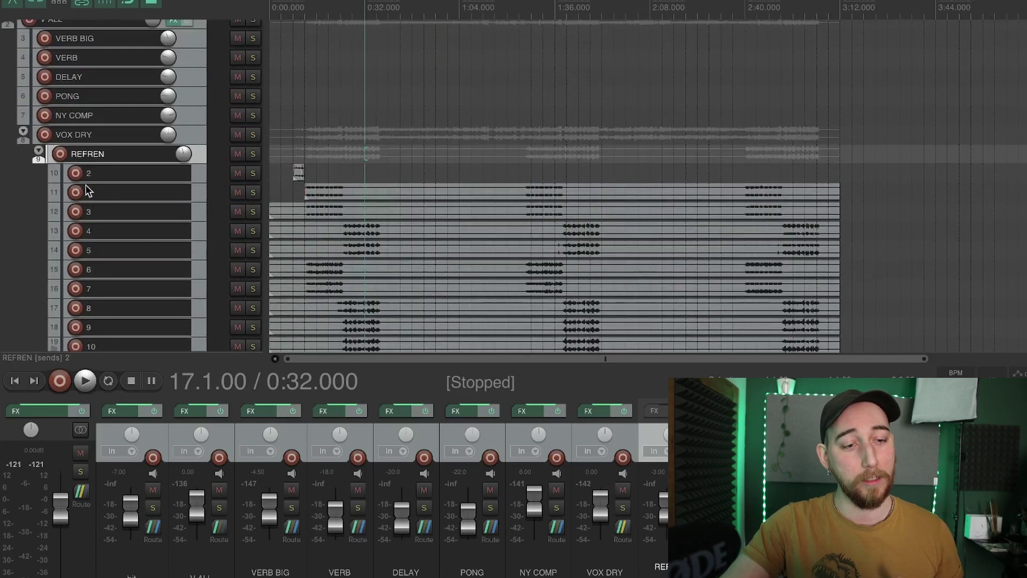
scroll(88, 190, up, 1)
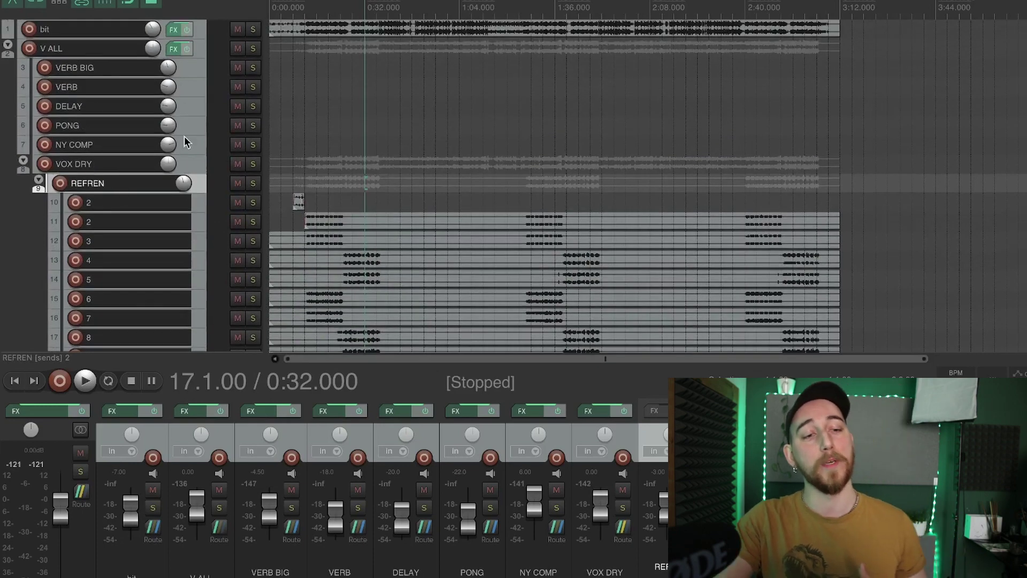
mouse_move(162, 75)
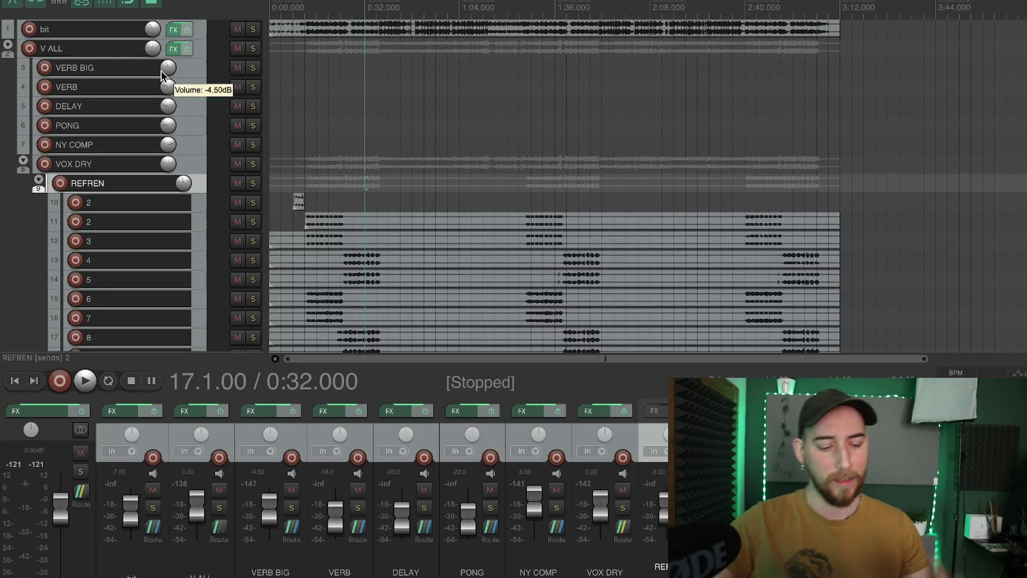
scroll(172, 76, up, 2)
scroll(178, 111, up, 3)
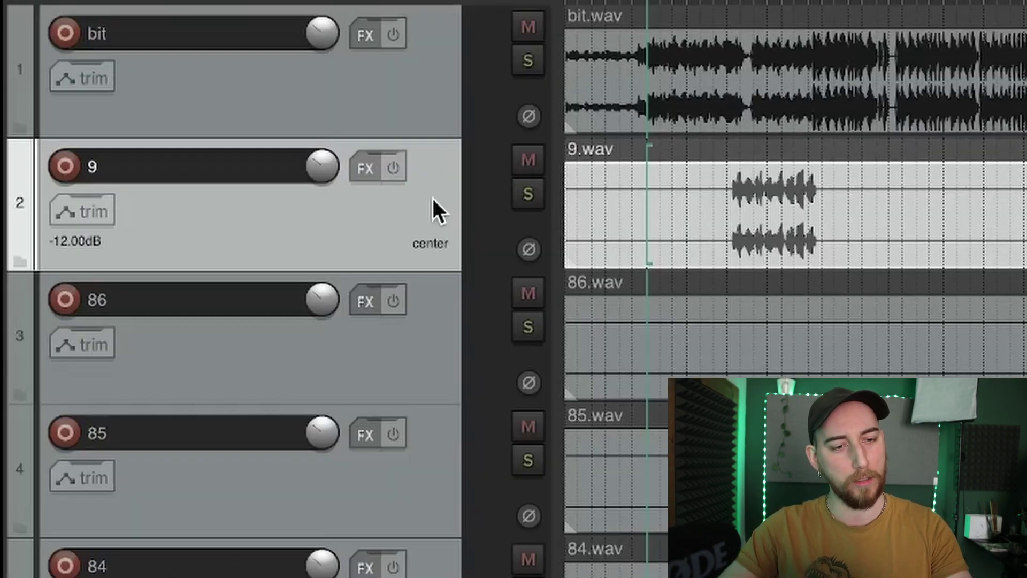
- Add a new track between the bit and 9 tracks and name it zwrotka
key(ctrl+t)
drag(389, 362, 338, 158)
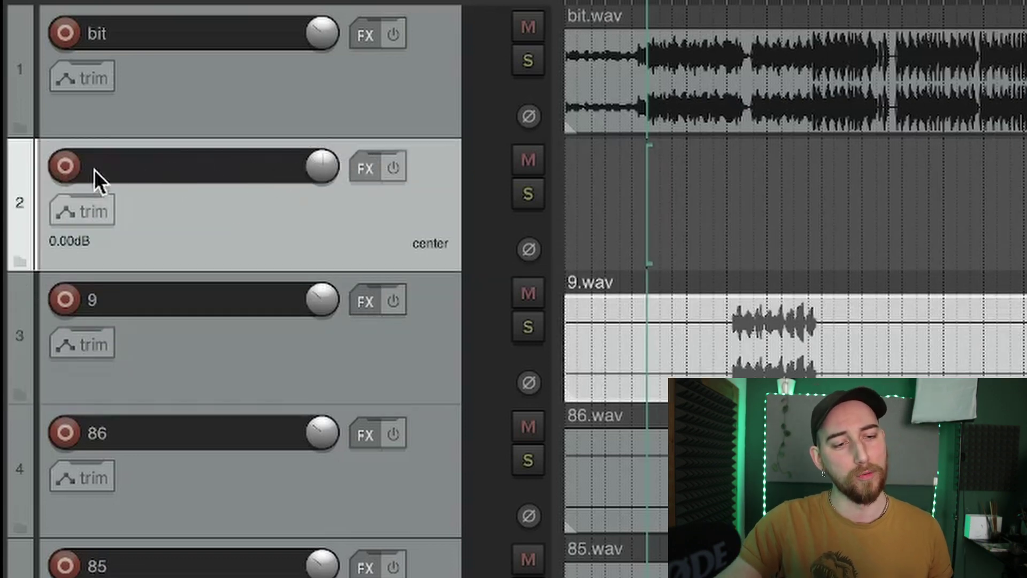
double_click(214, 163)
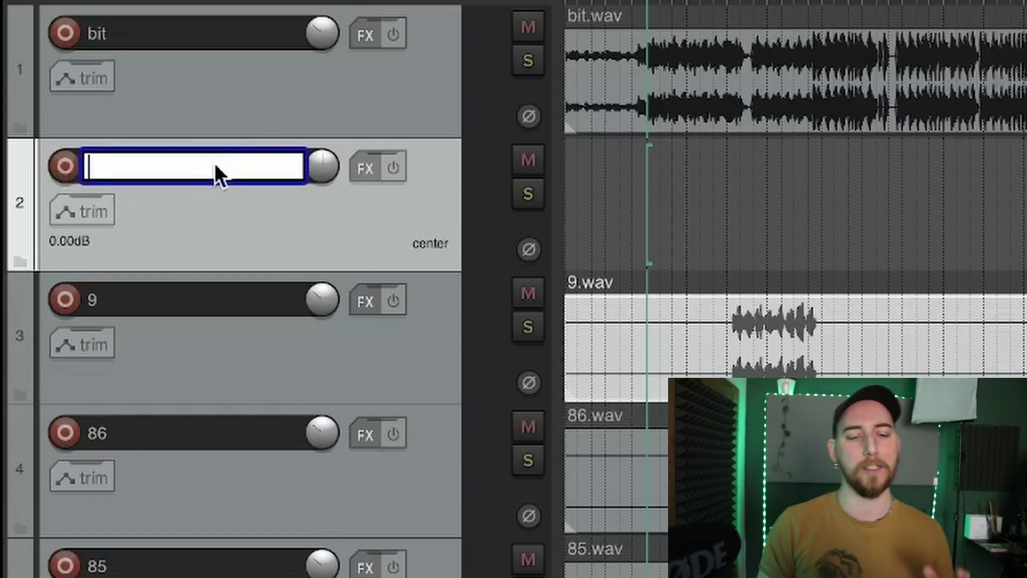
text(zwrotka)
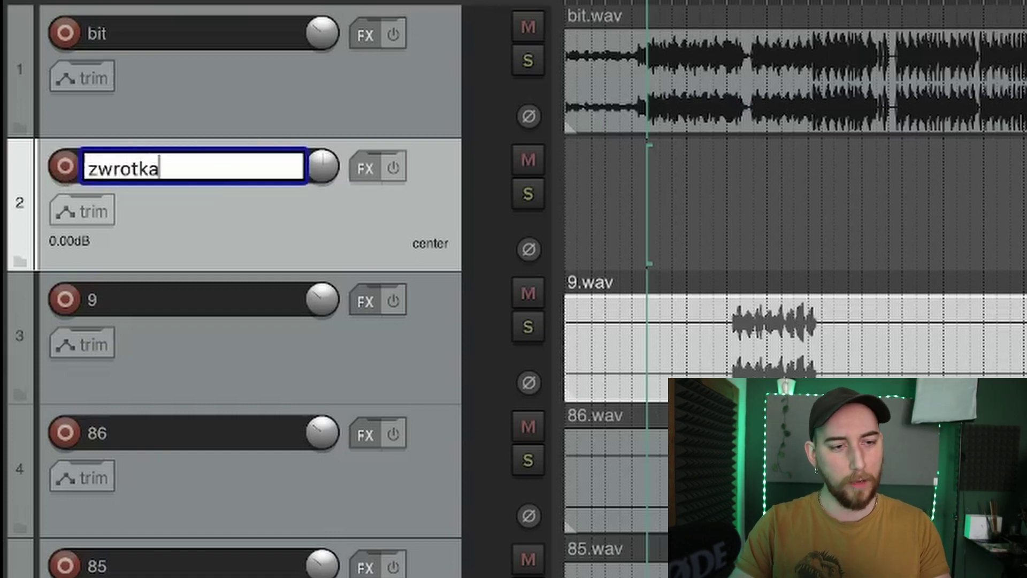
key(Return)
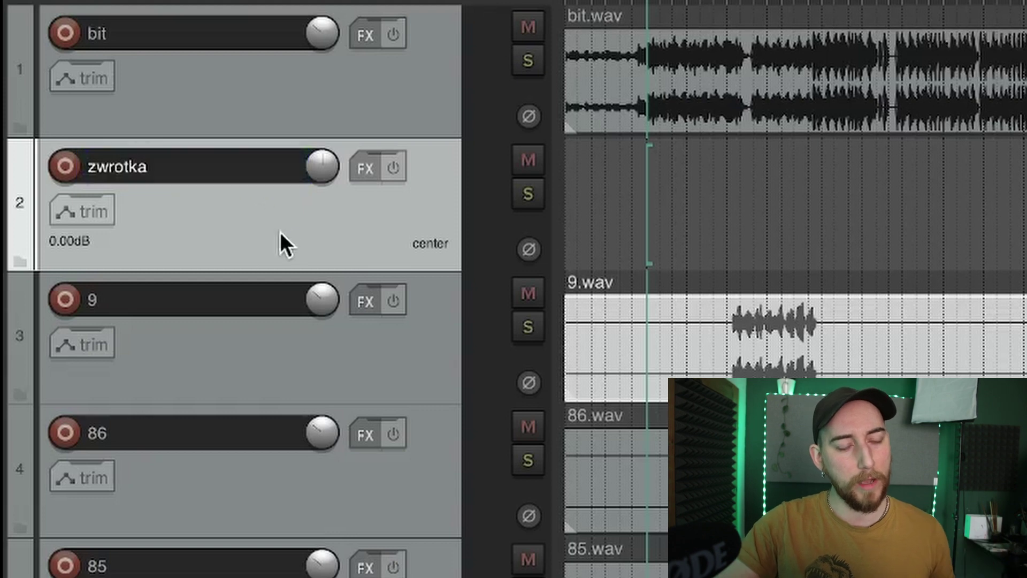
- Turn the zwrotka track into a folder containing the numbered vocal tracks below it
click(19, 258)
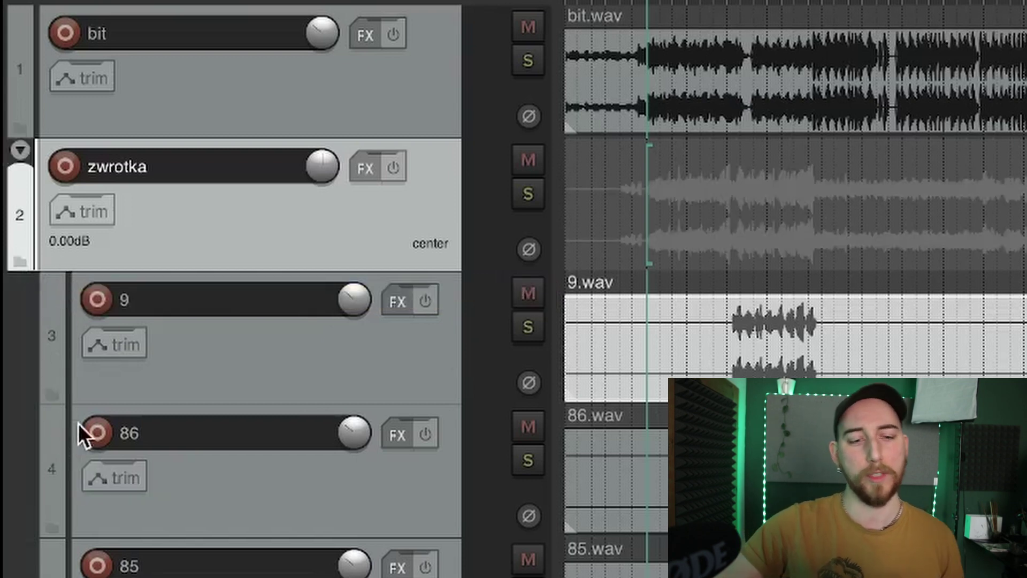
scroll(79, 378, down, 5)
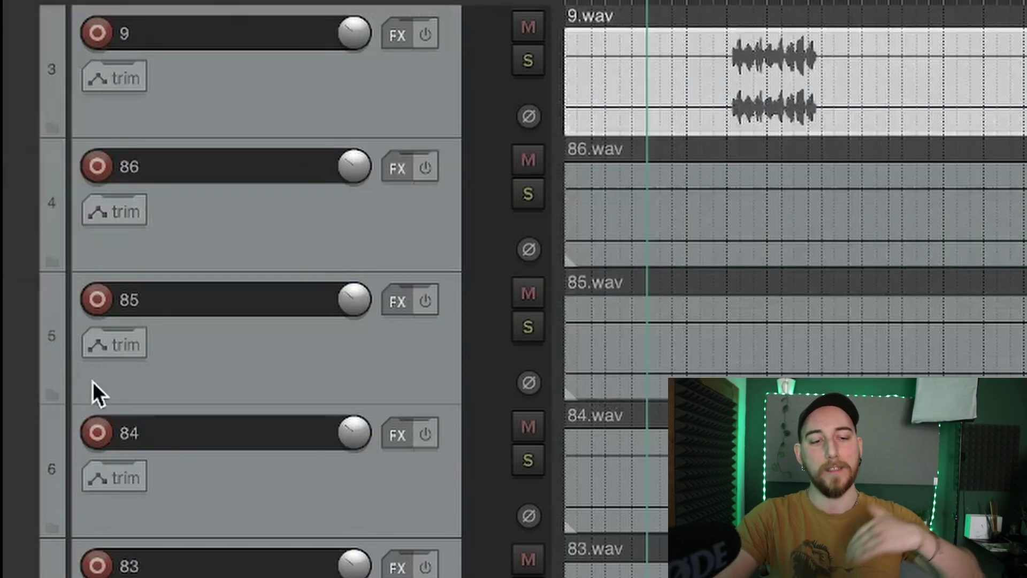
scroll(94, 381, up, 3)
scroll(94, 381, up, 2)
scroll(95, 402, down, 2)
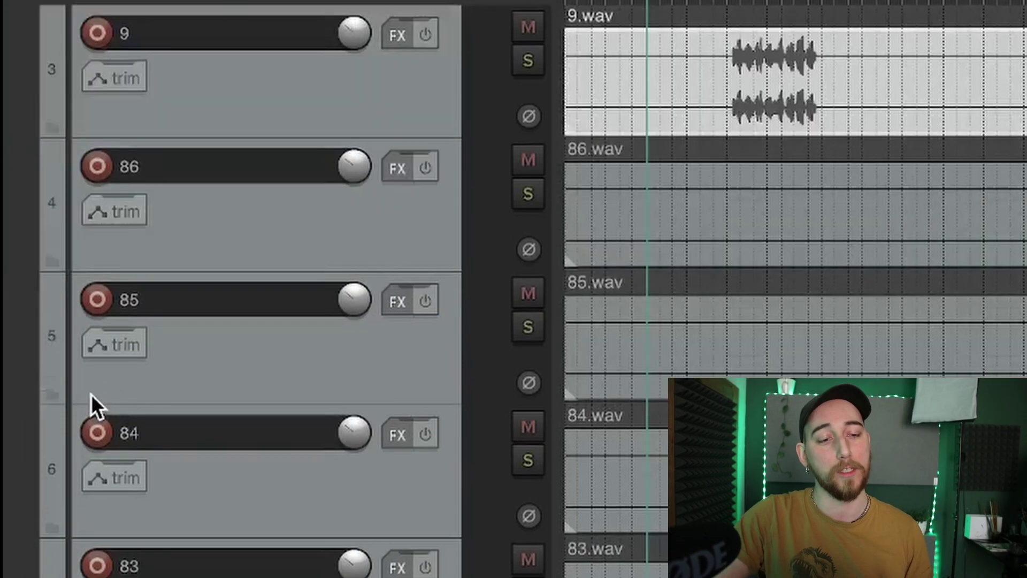
scroll(107, 388, up, 1)
scroll(80, 387, down, 2)
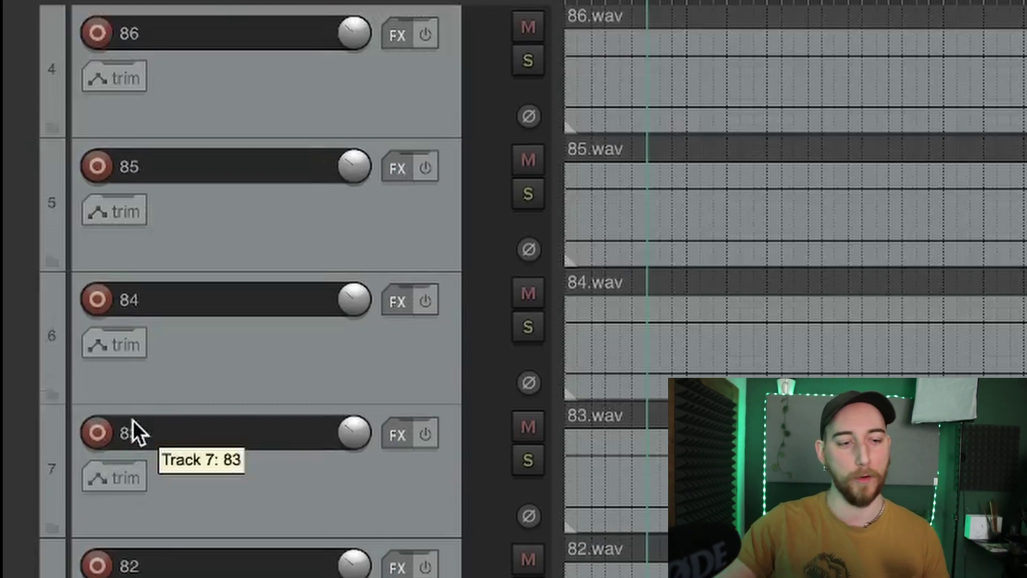
- End the zwrotka folder at track 84 so tracks from 83 onward stay outside, and collapse the folder's child tracks
click(54, 394)
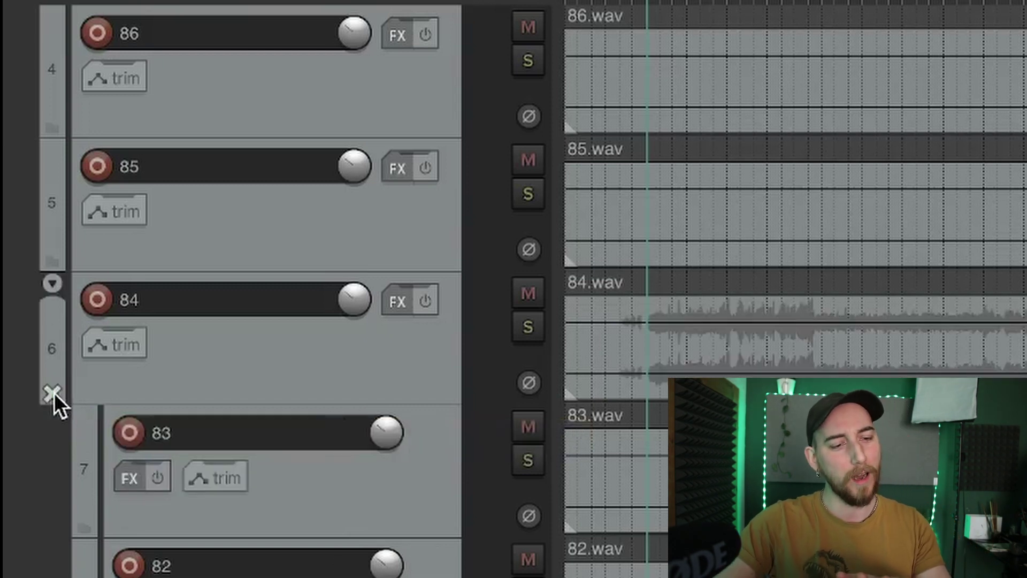
click(52, 394)
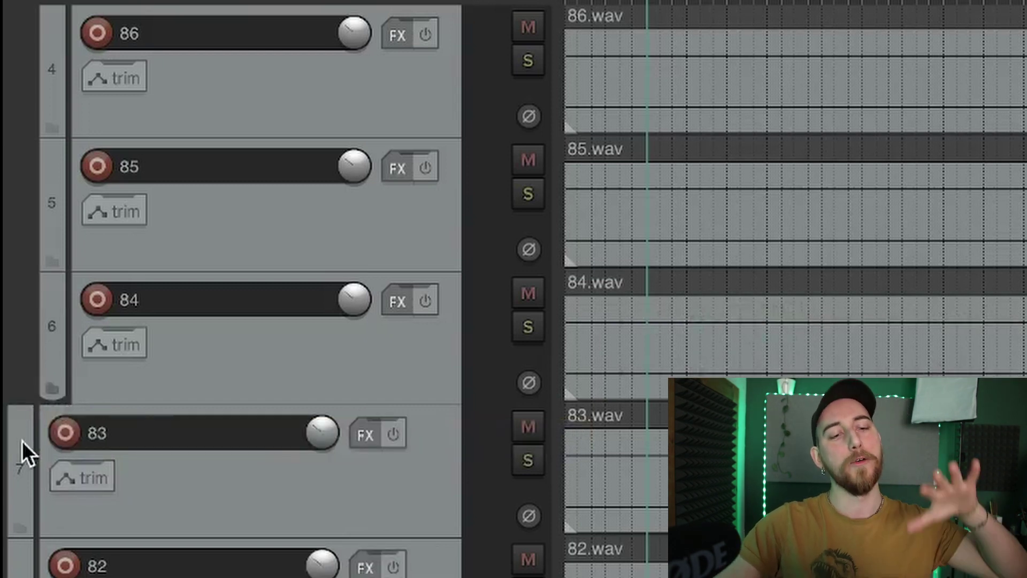
scroll(136, 353, up, 5)
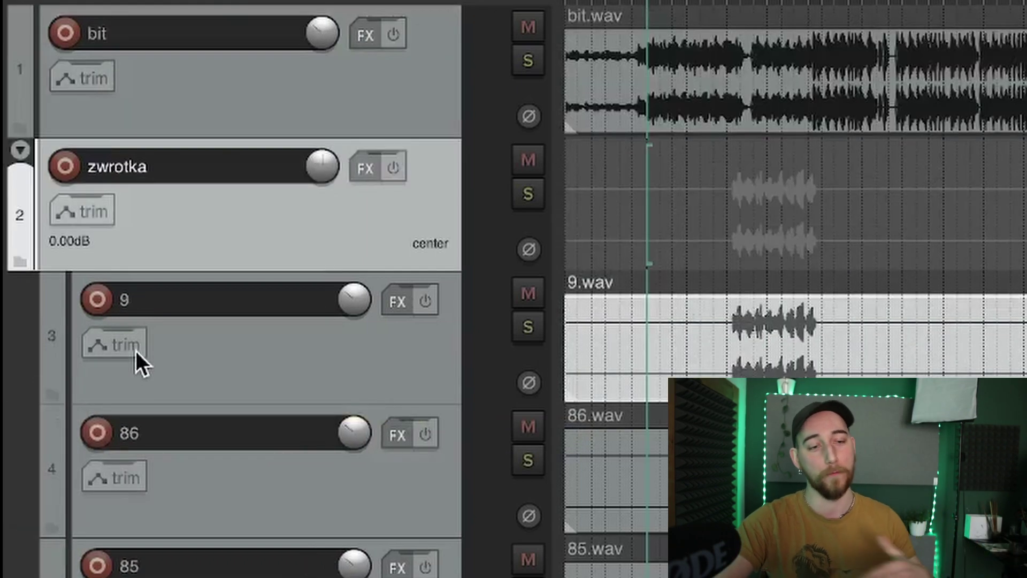
click(16, 150)
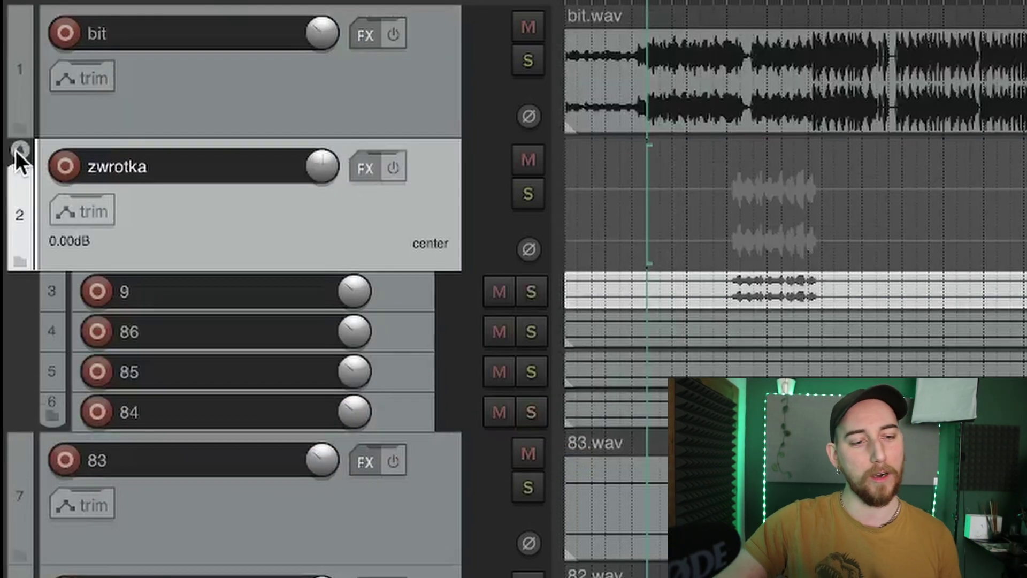
click(16, 150)
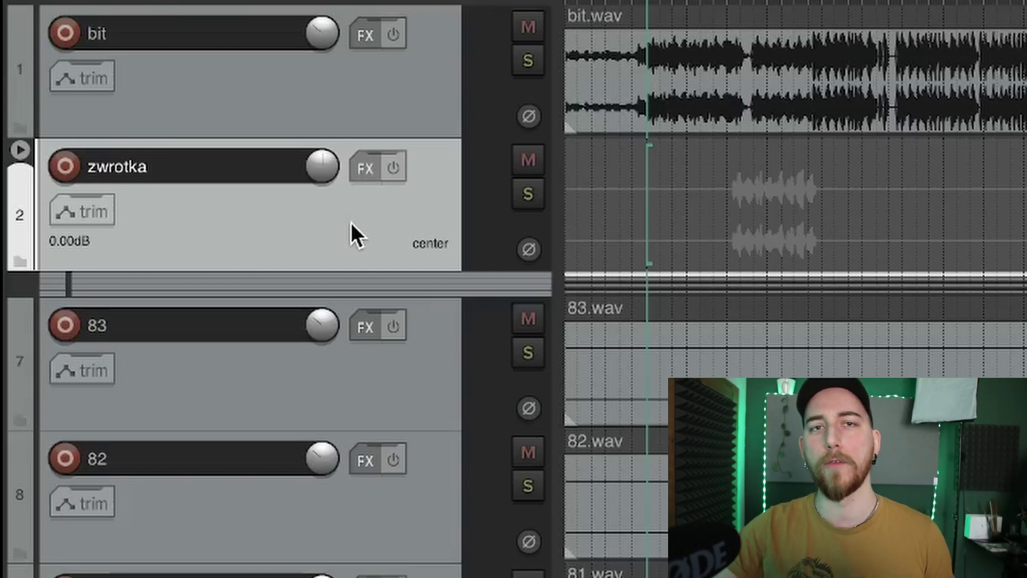
- Assign a track colour to the zwrotka folder track
right_click(291, 220)
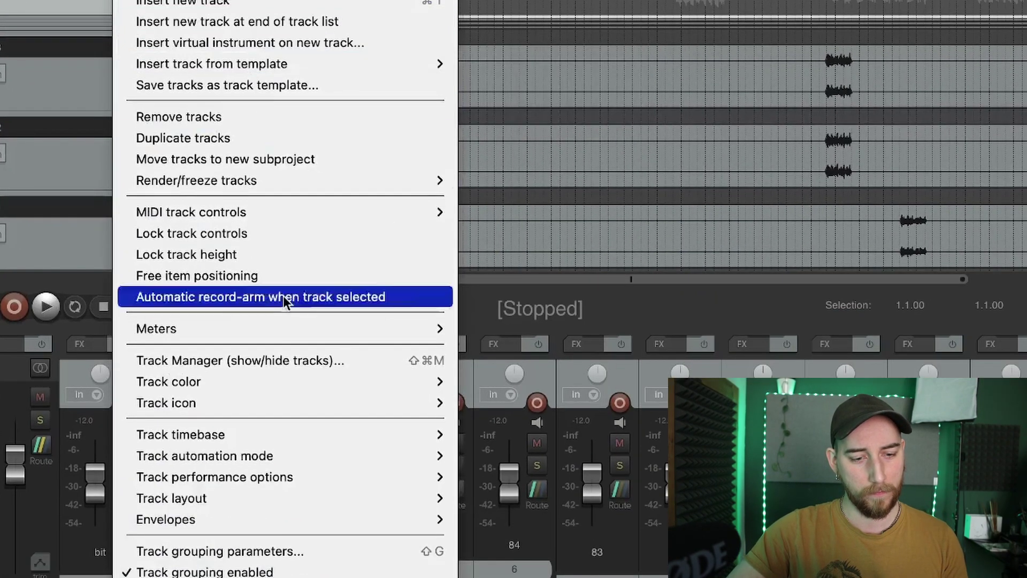
mouse_move(265, 385)
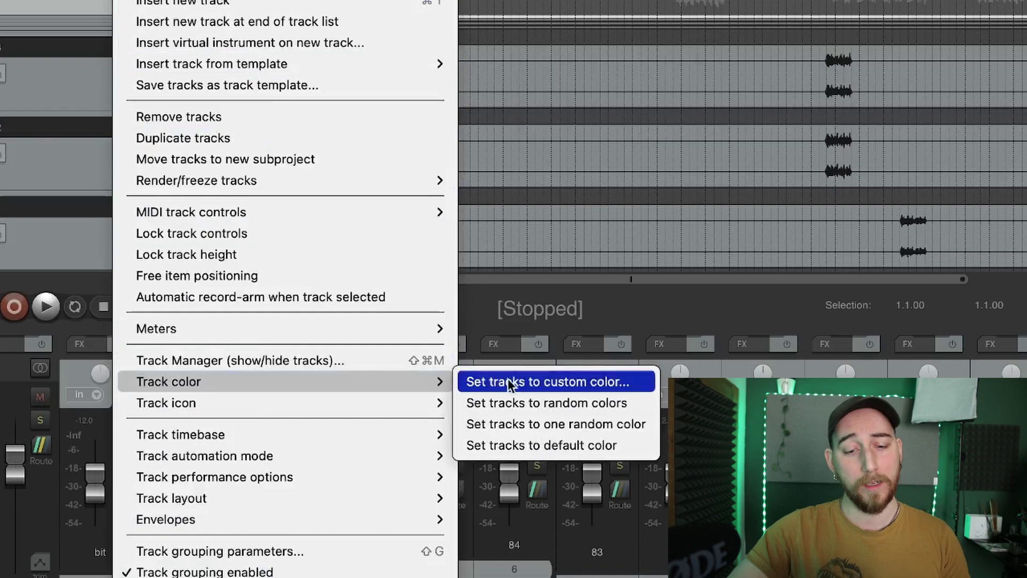
click(627, 403)
click(209, 66)
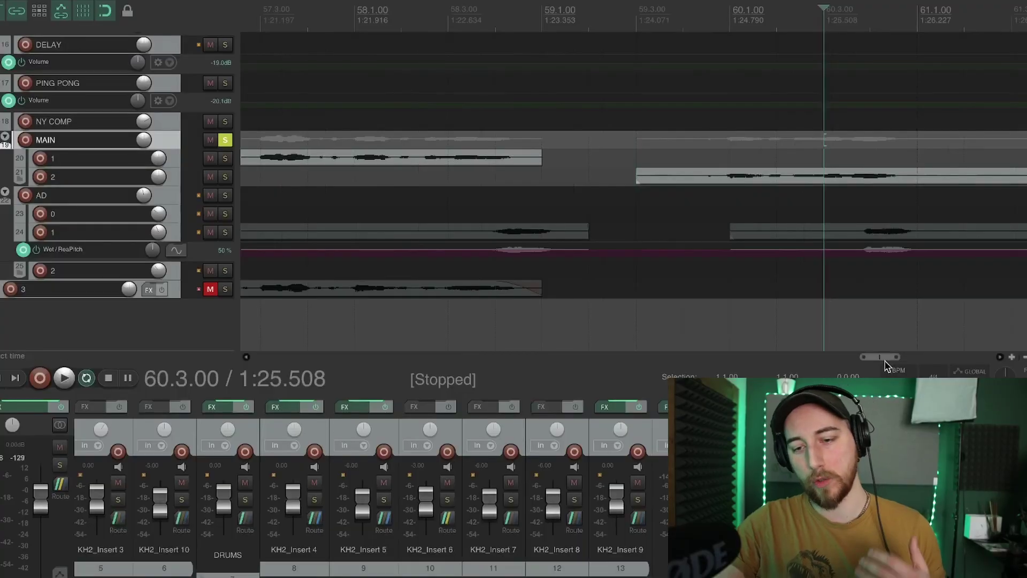
- Play the soloed MAIN vocals from 60.3.00 and listen to the pauses between the phrases
drag(888, 357, 904, 357)
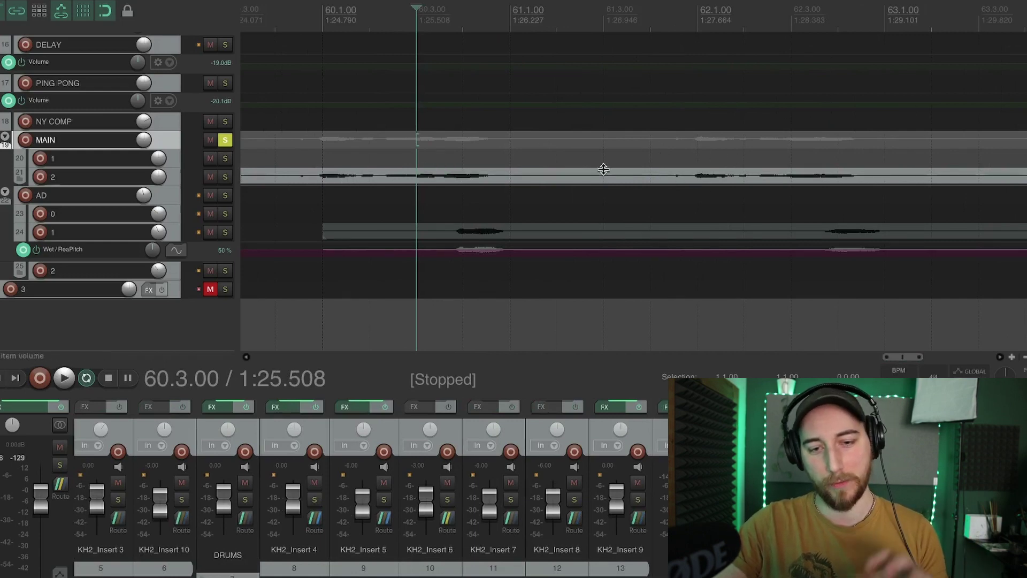
key(space)
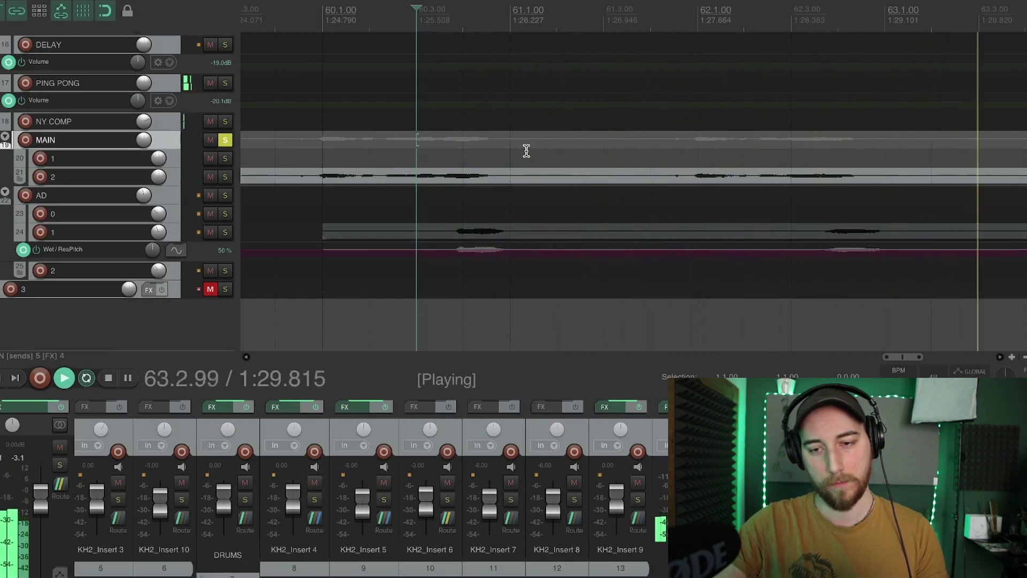
key(space)
- Select the pause between the vocal phrases from 61.1.00 to 62.1.00 and play it back from 61.1.00
drag(505, 151, 698, 148)
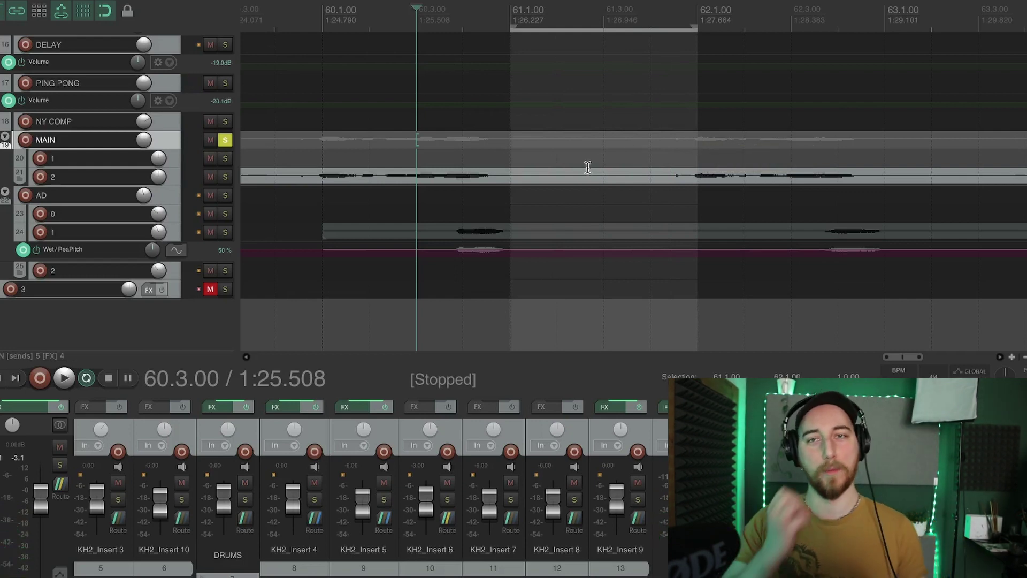
click(514, 141)
key(space)
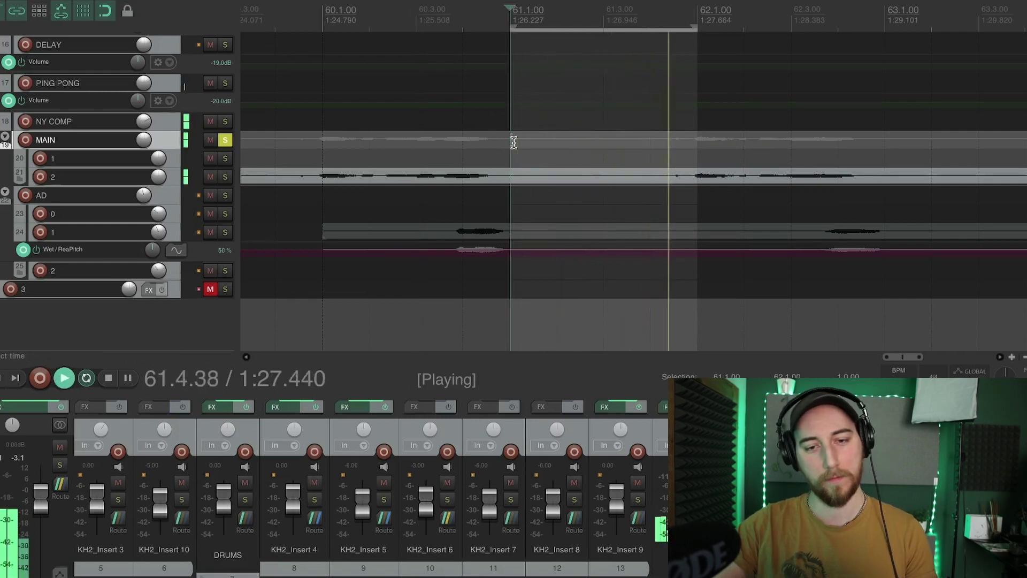
key(space)
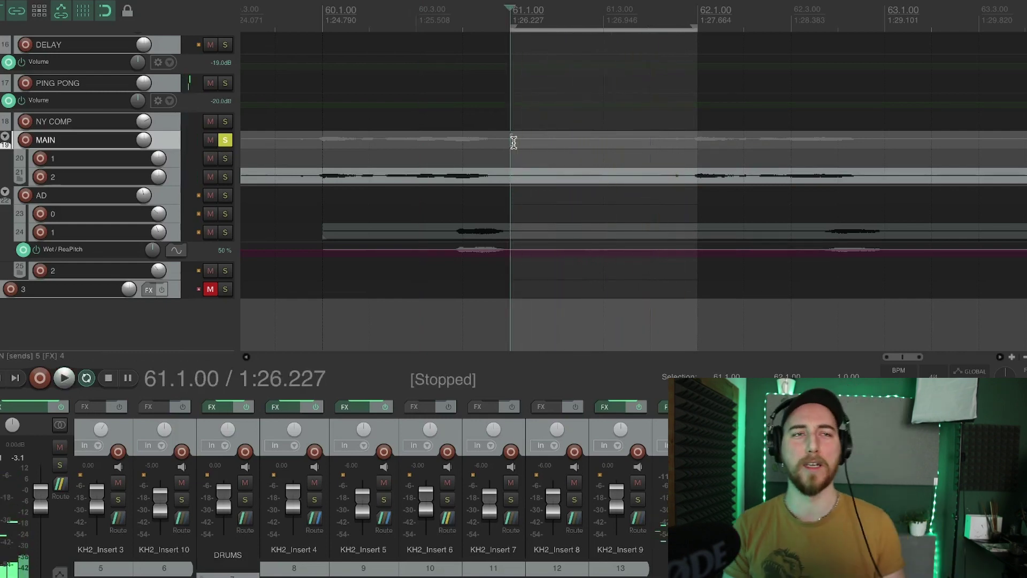
- Add ReaGate to vocal track 2 inside MAIN and move it to the start of the effects chain, before PreBOX
click(181, 178)
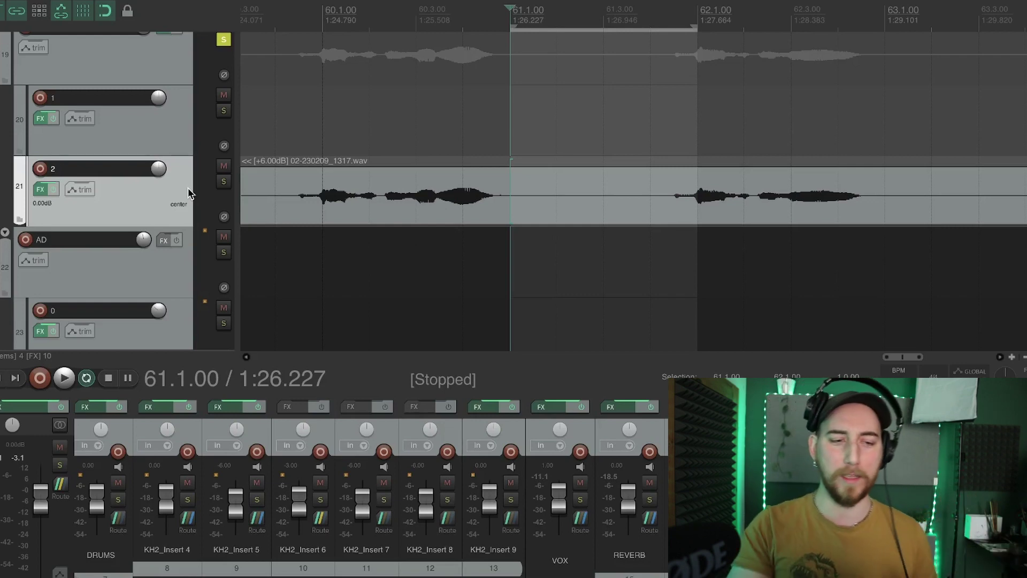
click(40, 190)
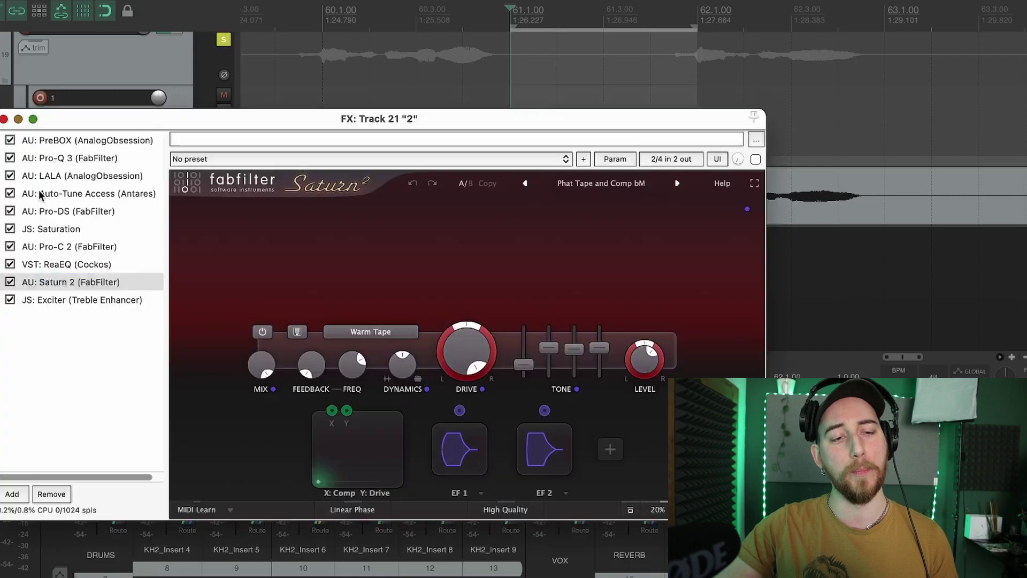
click(51, 142)
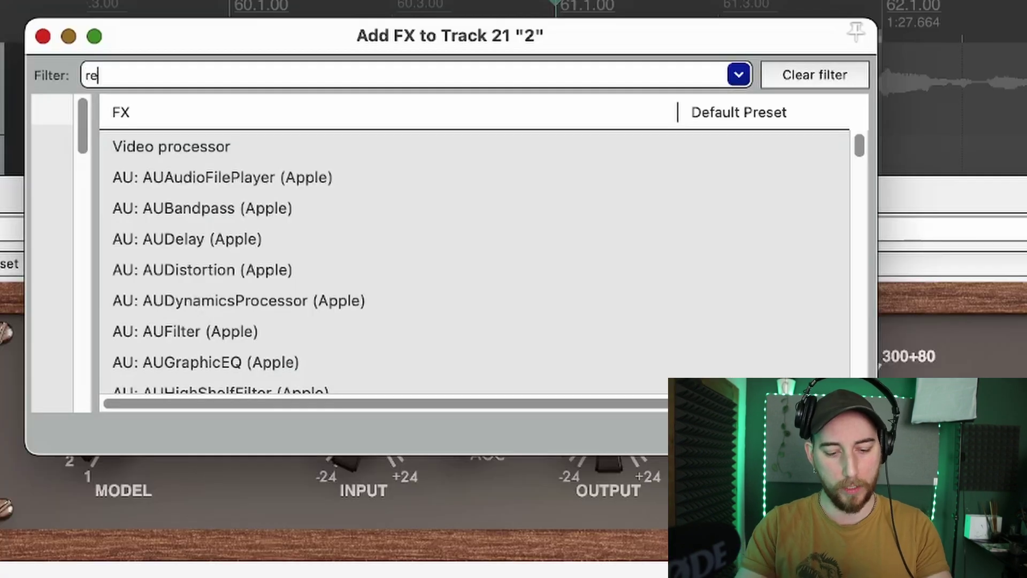
key(Return)
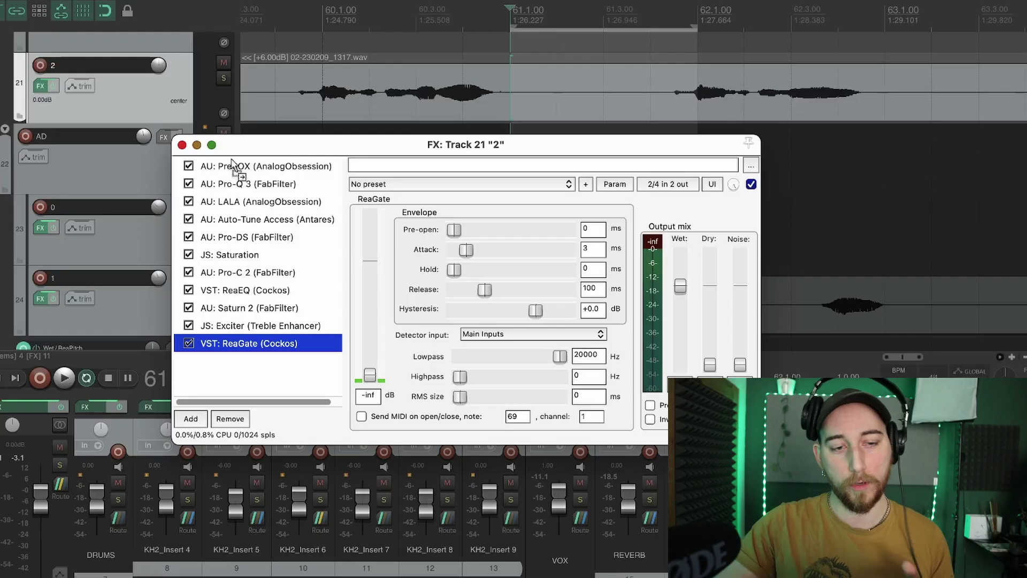
drag(232, 171, 234, 170)
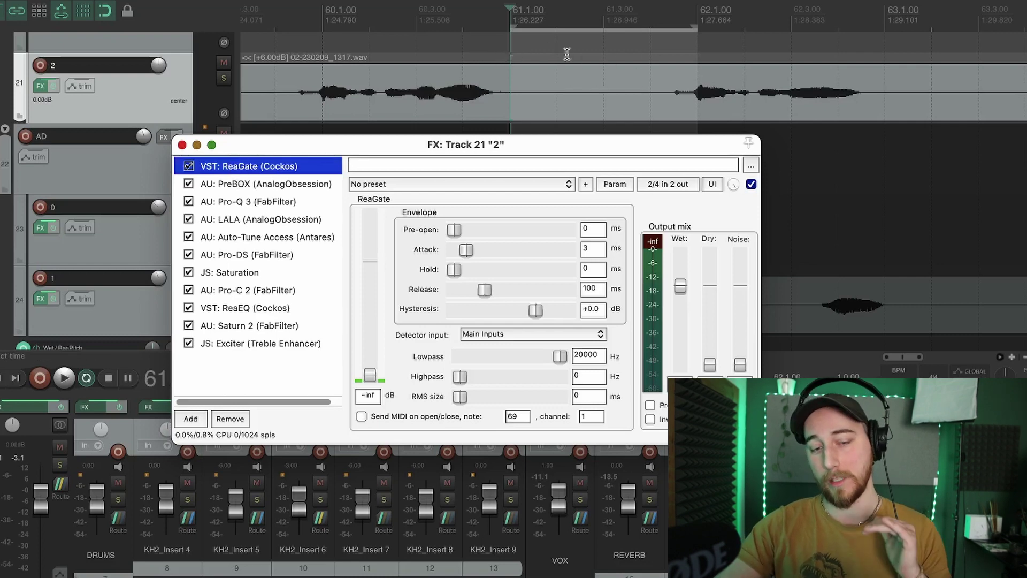
- Raise the ReaGate threshold to about -41.3 dB while playing the selected pause
key(space)
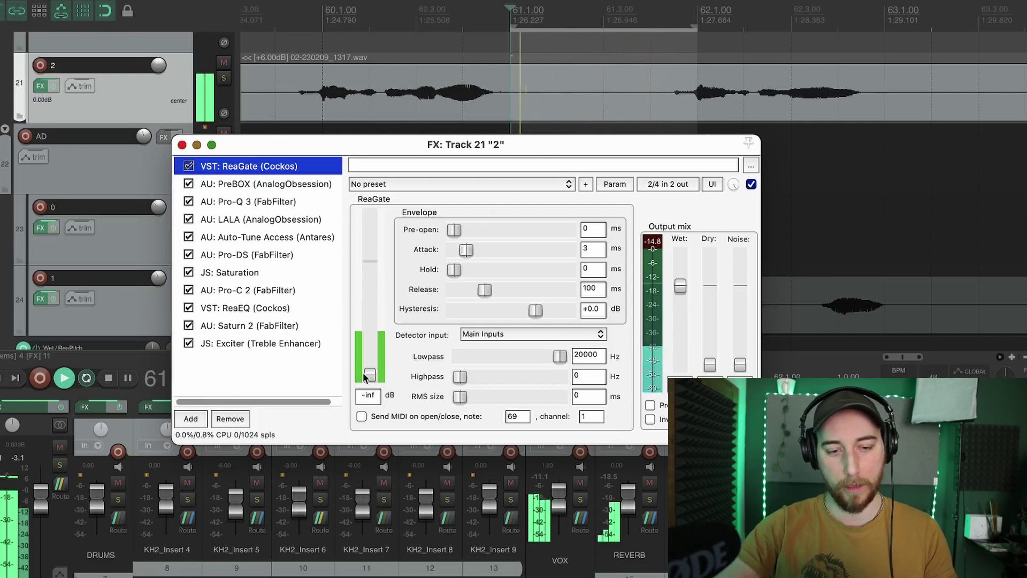
drag(369, 374, 369, 355)
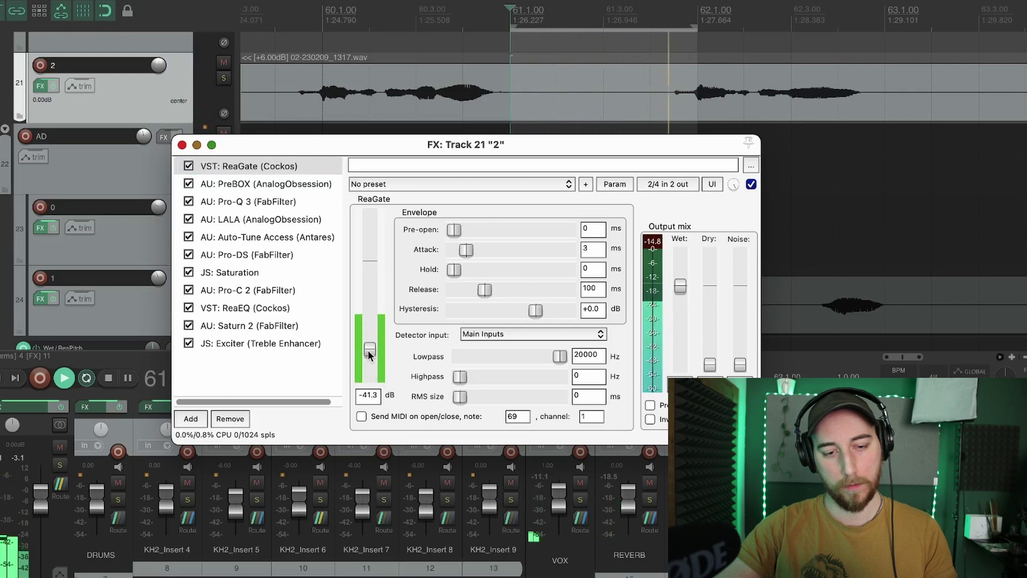
key(space)
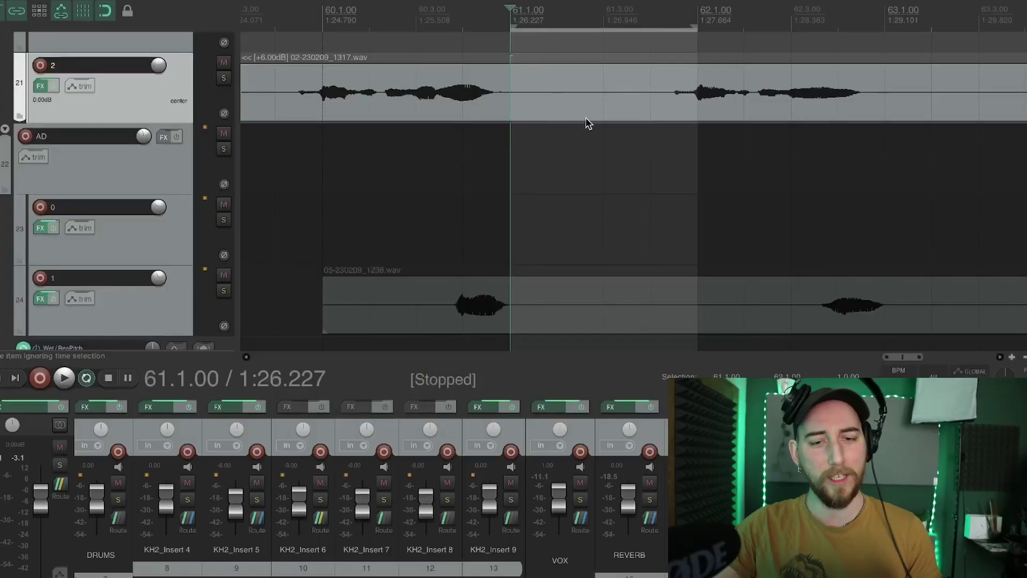
- Split the vocal item on track 2 at 61.3.00 and trim the first part's end back to just after 61.1.00
click(595, 100)
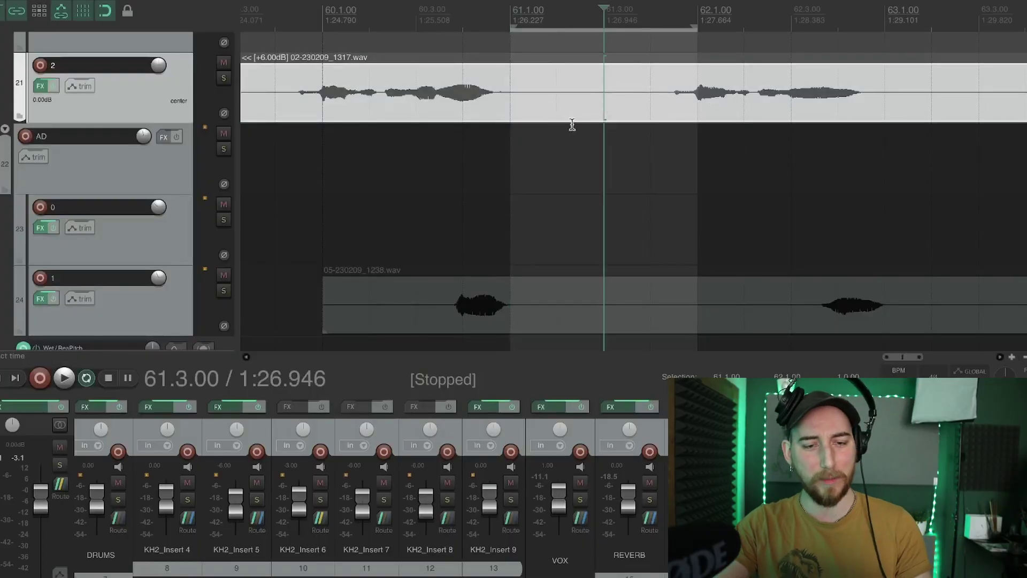
key(s)
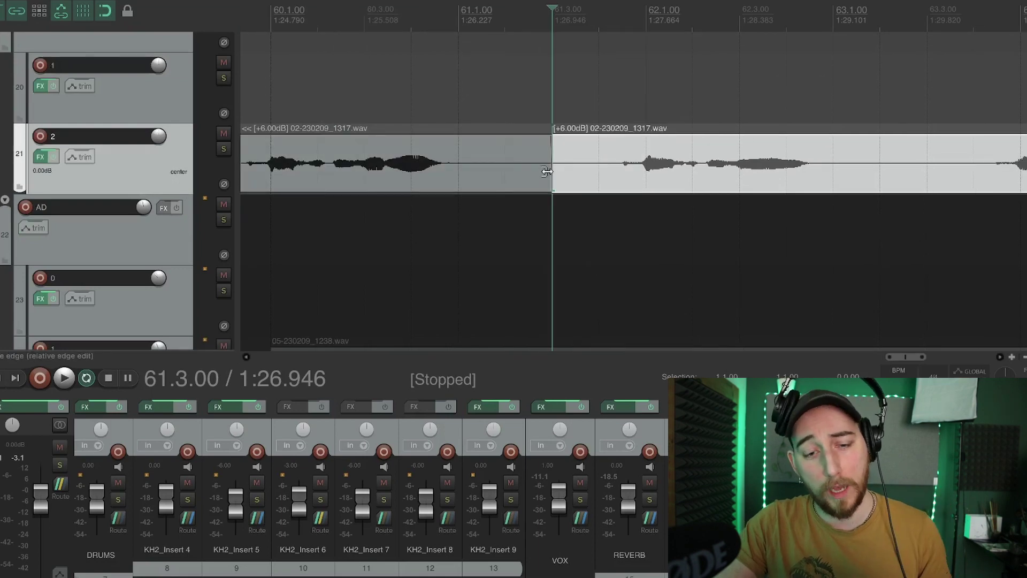
drag(548, 172, 470, 173)
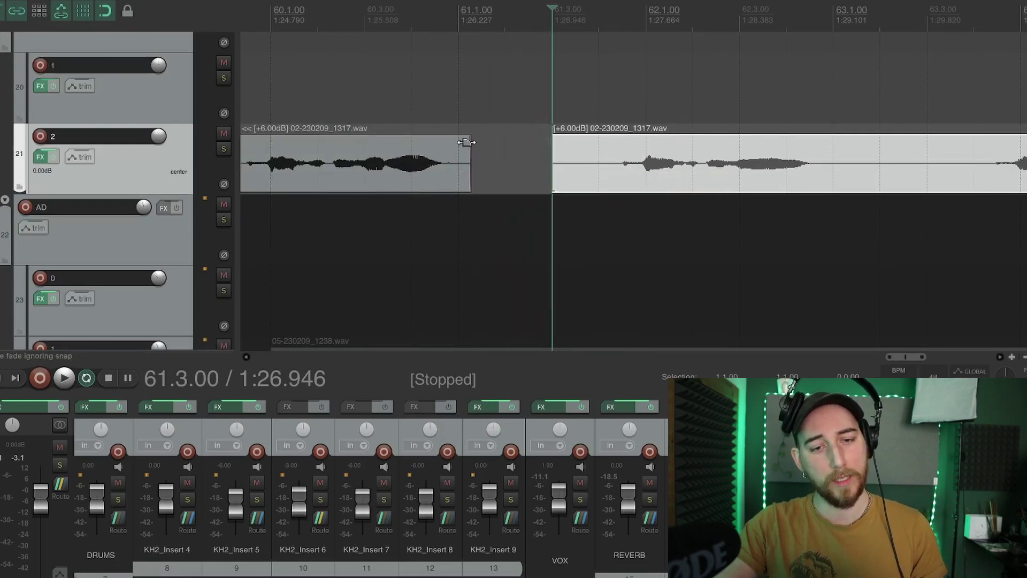
- Fade out the end of the first vocal item, fade in the start of the second, and give the fade-in an S-shaped curve
drag(471, 137, 408, 142)
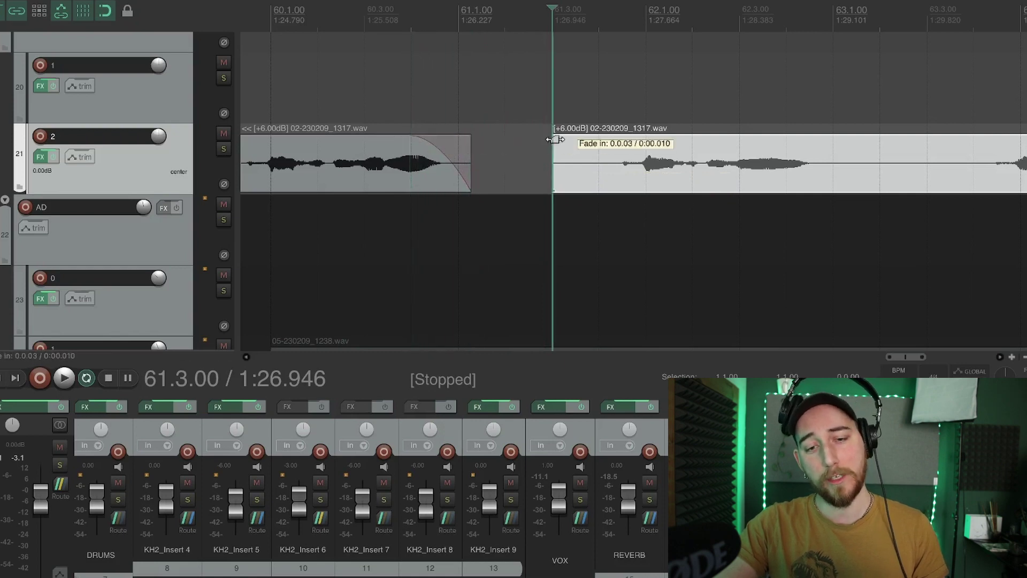
drag(555, 140, 648, 139)
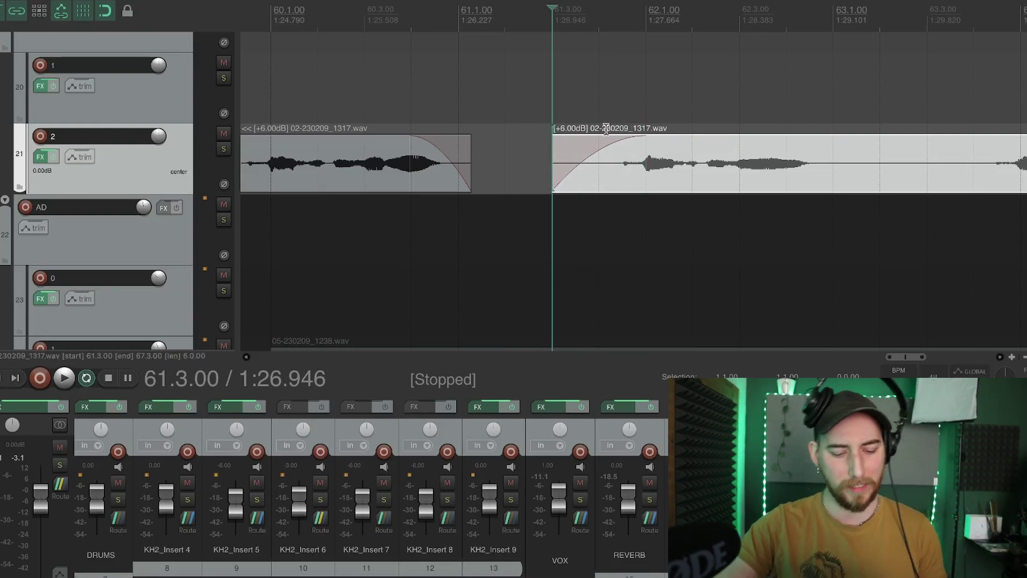
drag(598, 153, 635, 181)
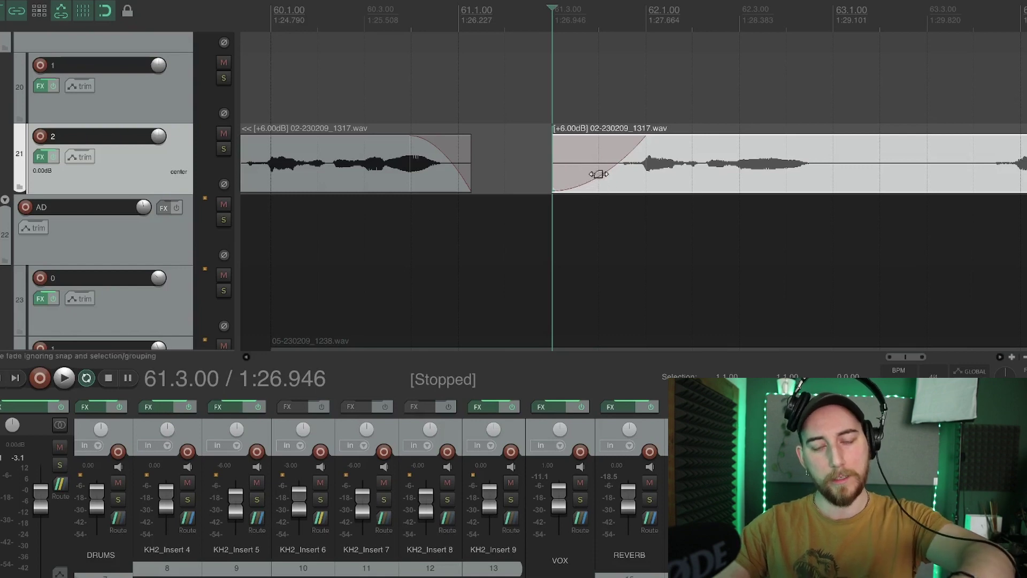
drag(598, 174, 582, 156)
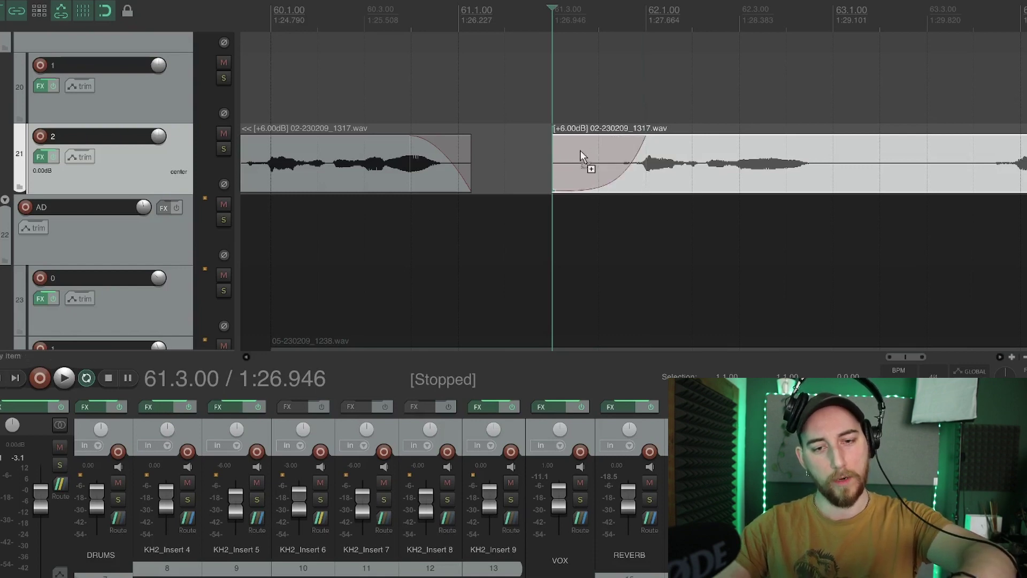
drag(611, 193, 611, 188)
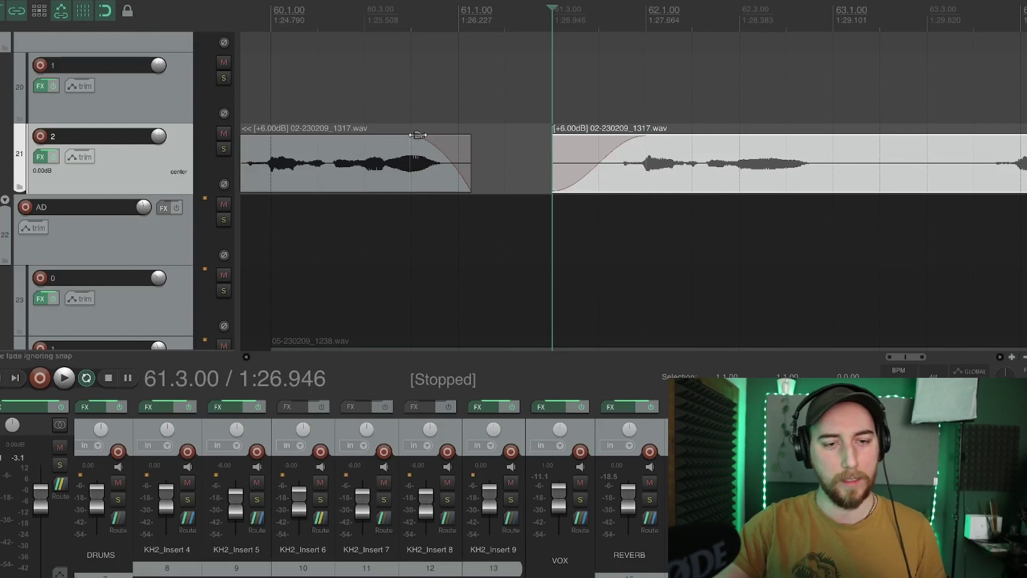
- Play the edited vocals from 60.1.00 to check the transition across the faded gap
click(290, 86)
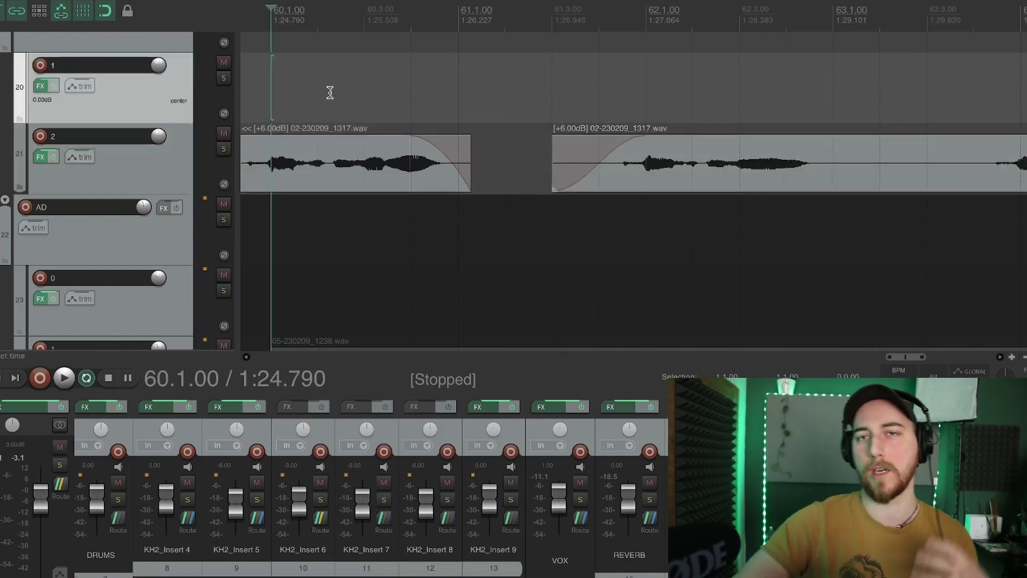
key(space)
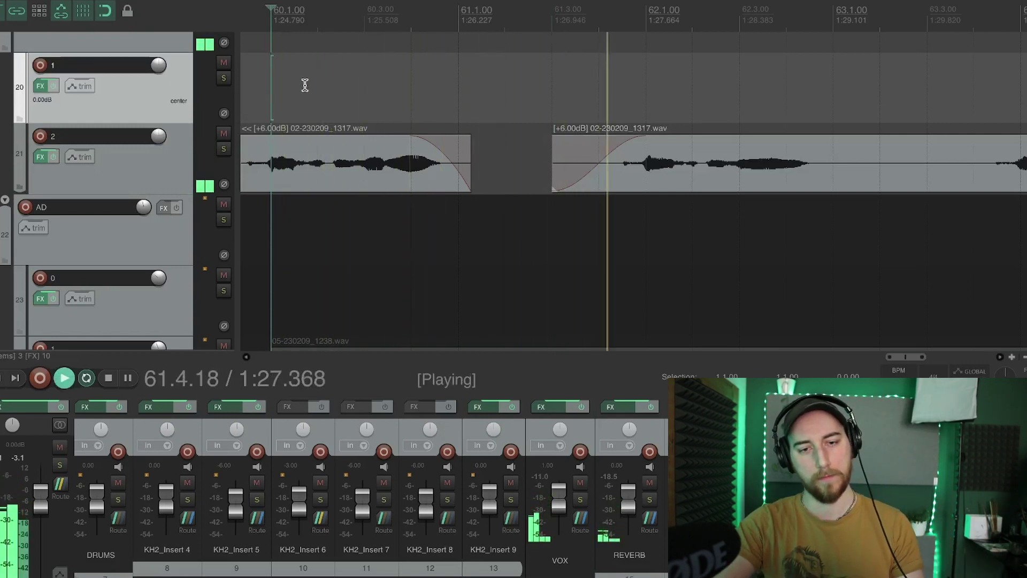
key(space)
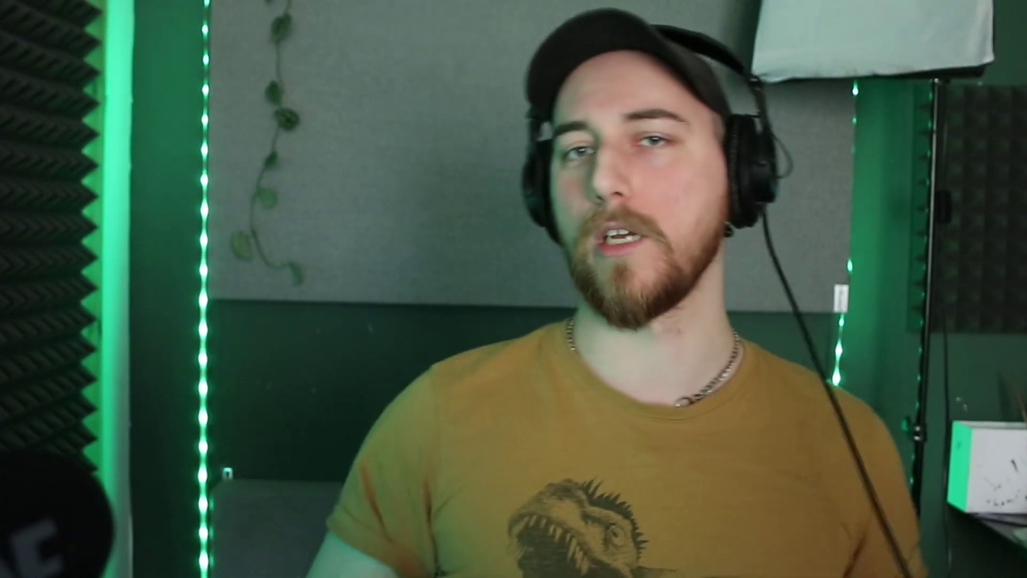